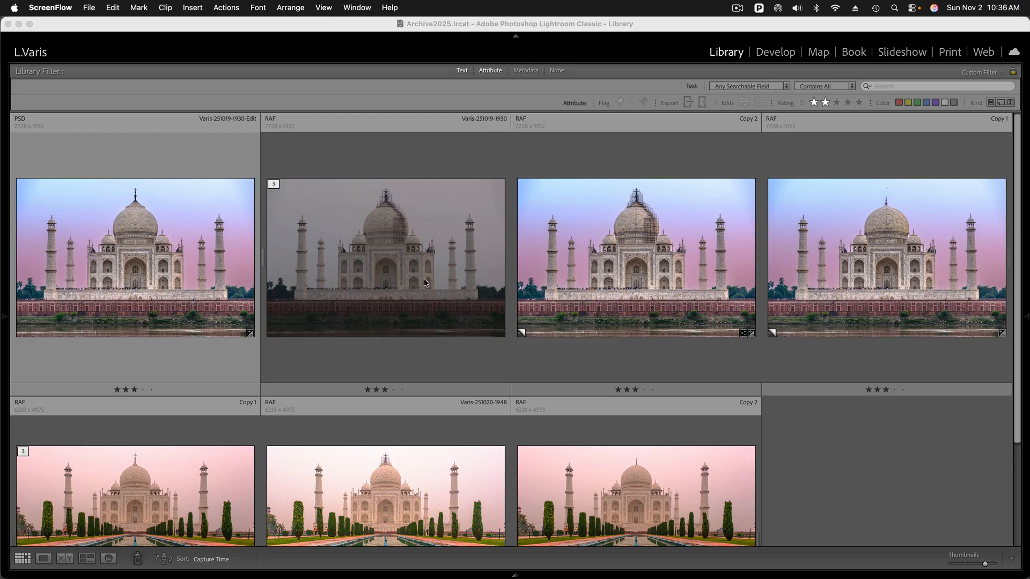
Step: View the dark unedited Taj Mahal raw photo at full size, followed by its Copy 2 and Copy 1 versions
{"action": "double_click", "coordinate": [412, 249]}
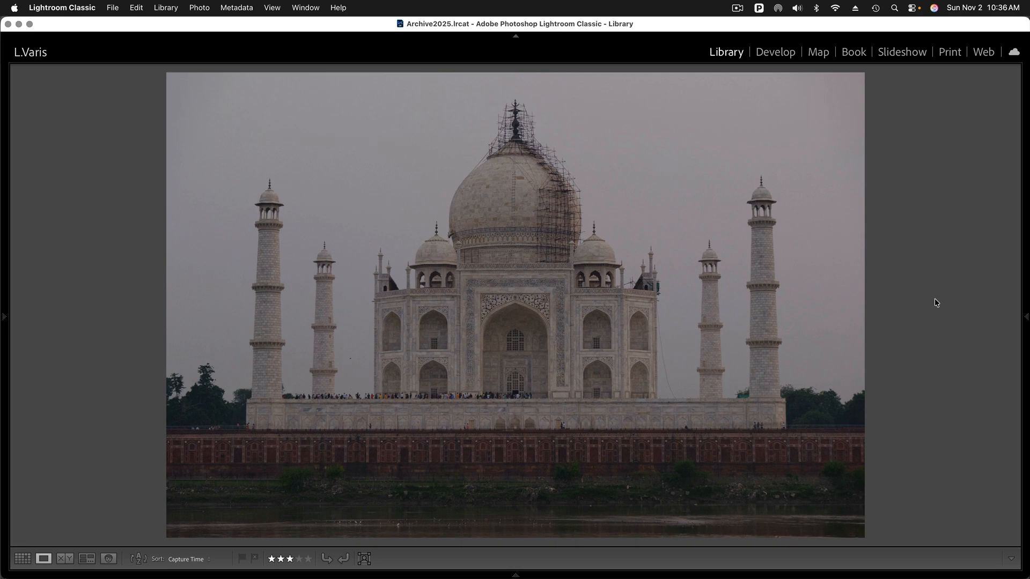
{"action": "mouse_move", "coordinate": [685, 575]}
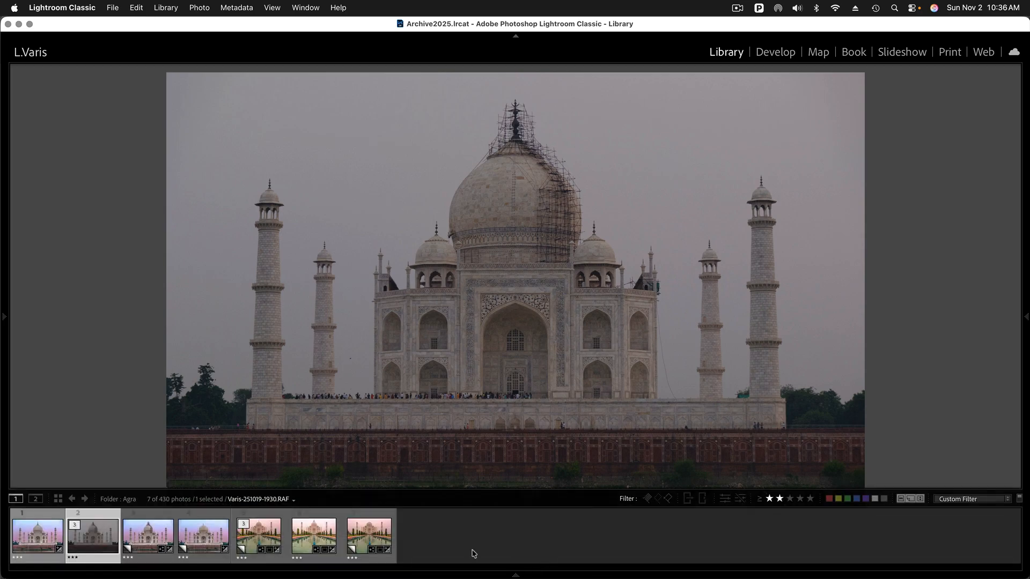
{"action": "left_click", "coordinate": [144, 538]}
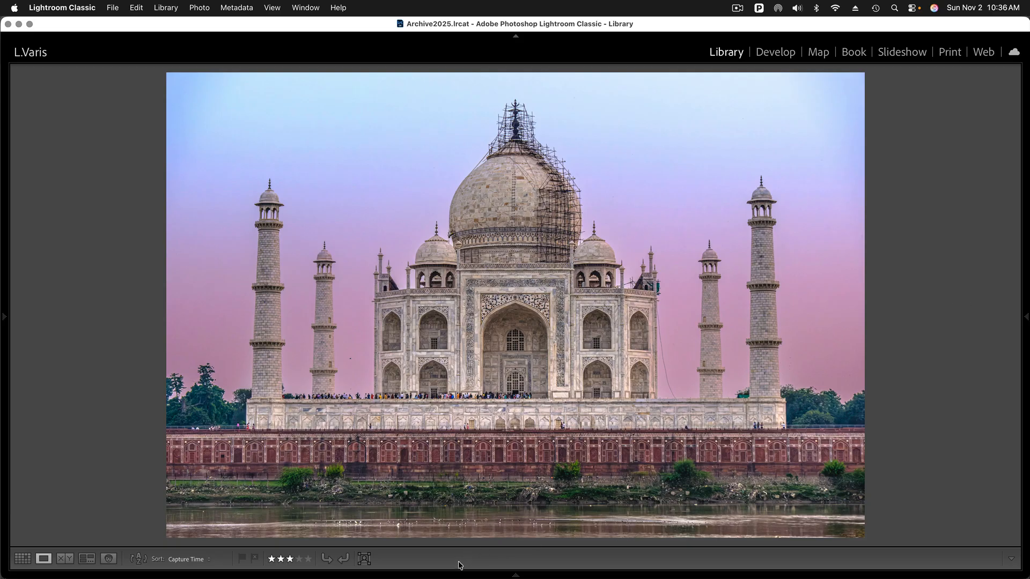
{"action": "mouse_move", "coordinate": [460, 576]}
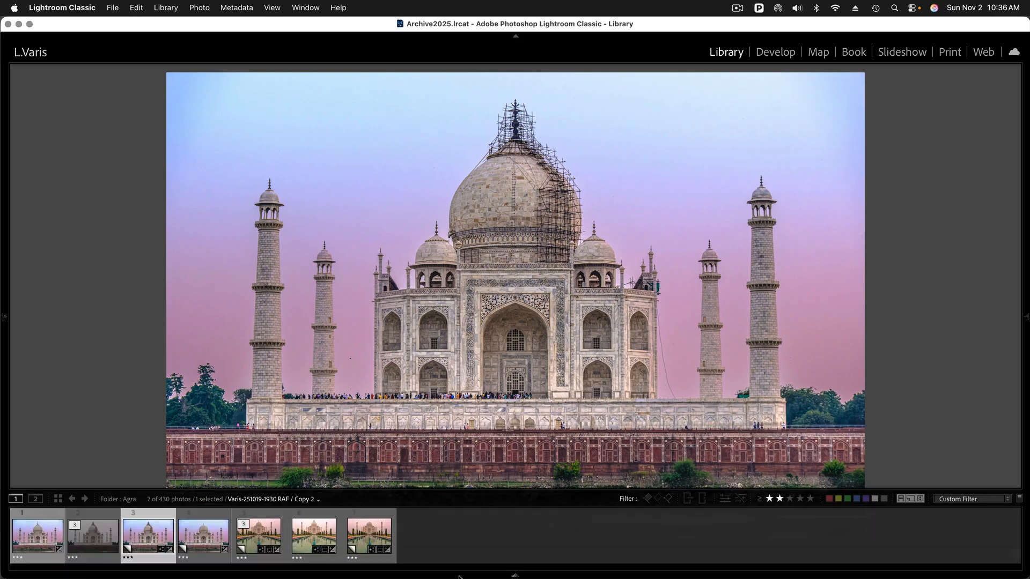
{"action": "left_click", "coordinate": [207, 539]}
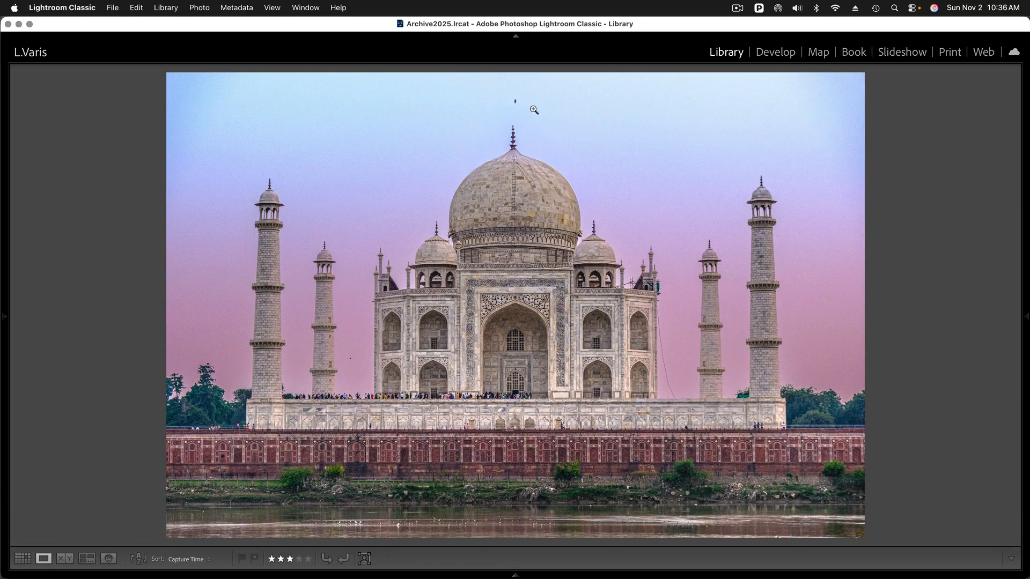
Step: Examine the scaffolding removal on Copy 1's dome and spire up close, and view the finished PSD version for comparison
{"action": "left_click", "coordinate": [519, 203]}
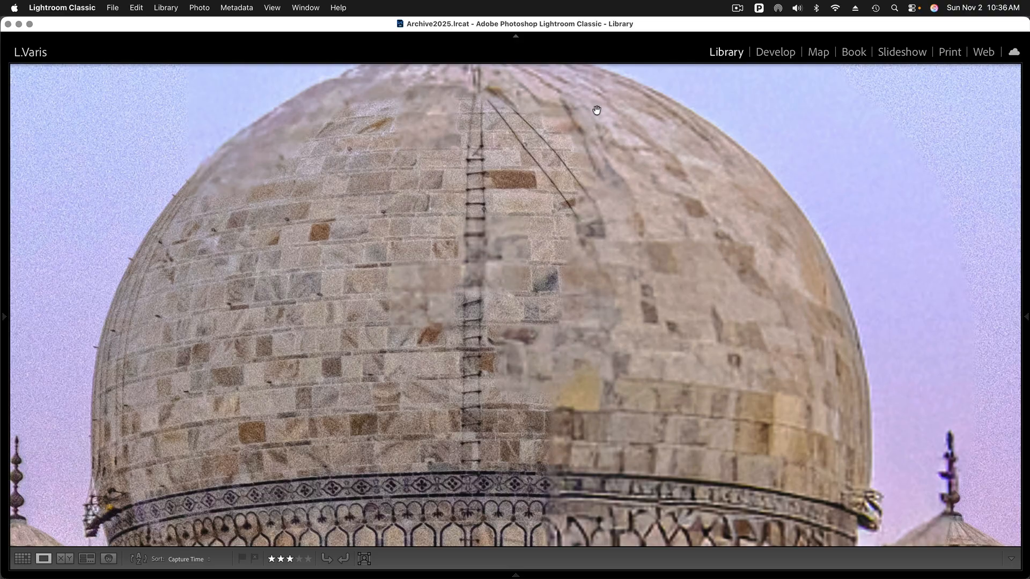
{"action": "left_click_drag", "start_coordinate": [620, 125], "coordinate": [618, 219]}
{"action": "left_click_drag", "start_coordinate": [475, 126], "coordinate": [478, 240]}
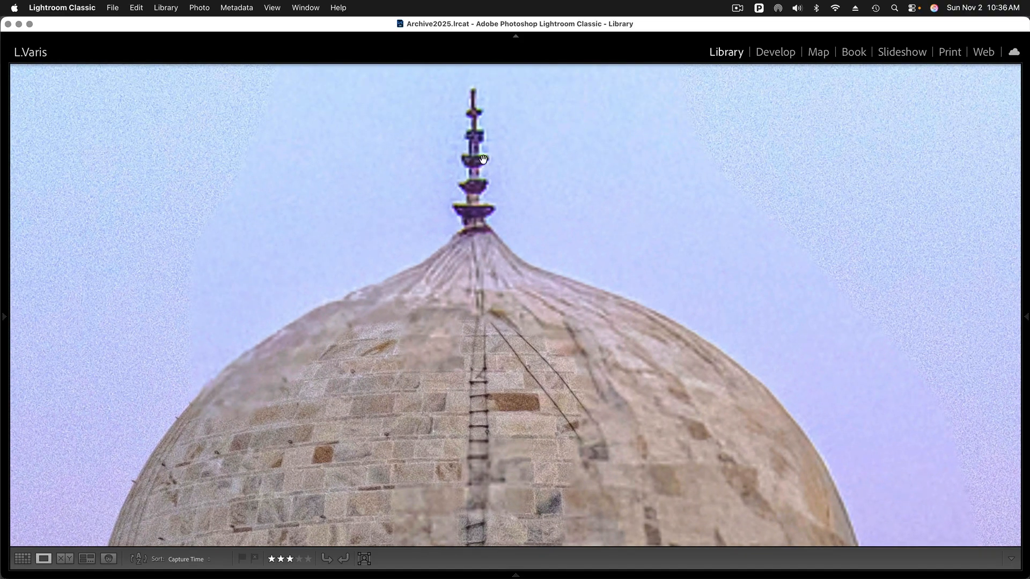
{"action": "left_click_drag", "start_coordinate": [524, 272], "coordinate": [493, 145]}
{"action": "left_click_drag", "start_coordinate": [712, 320], "coordinate": [614, 156]}
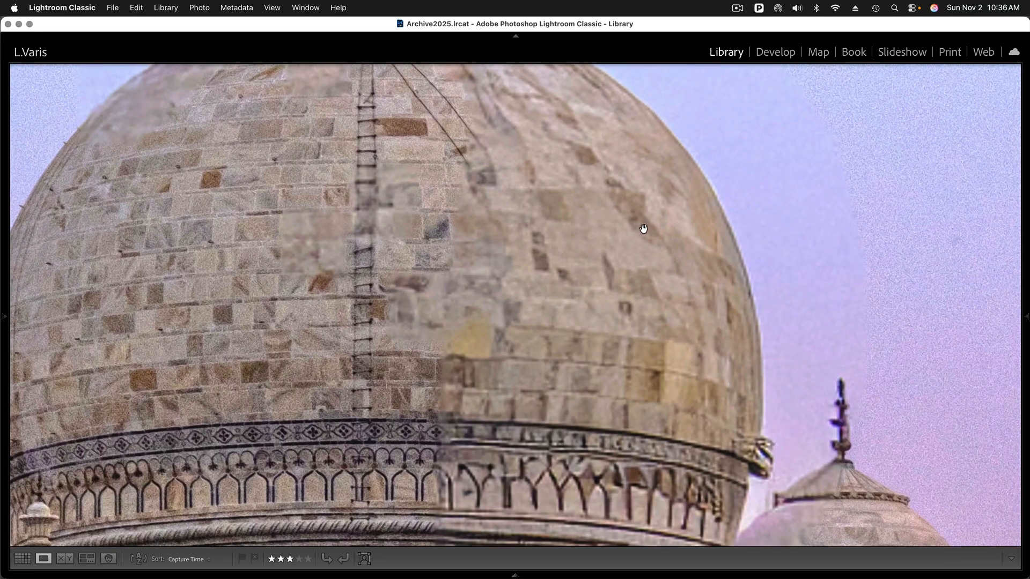
{"action": "left_click_drag", "start_coordinate": [644, 227], "coordinate": [651, 175]}
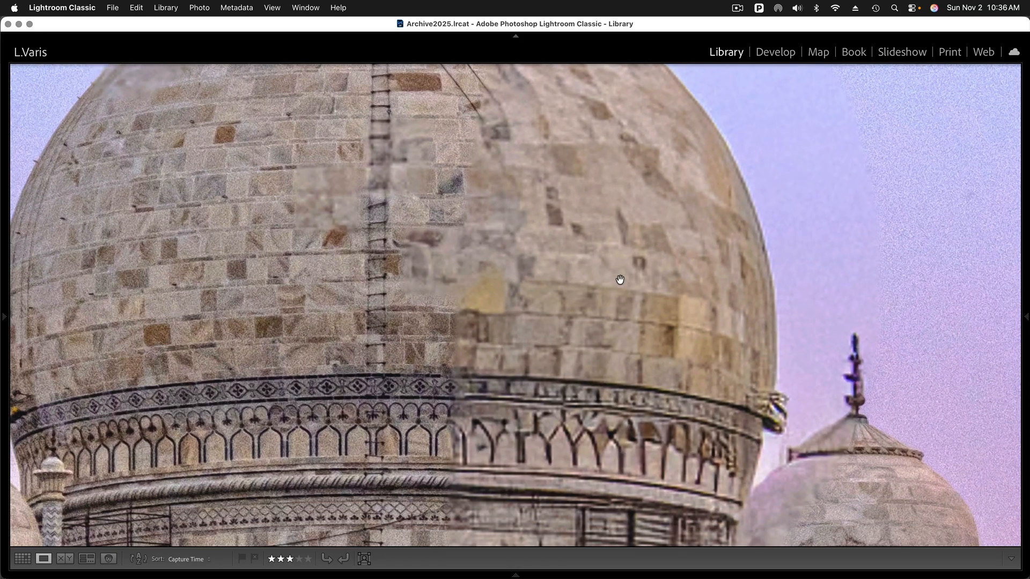
{"action": "scroll", "coordinate": [617, 279], "scroll_direction": "left", "scroll_amount": 3}
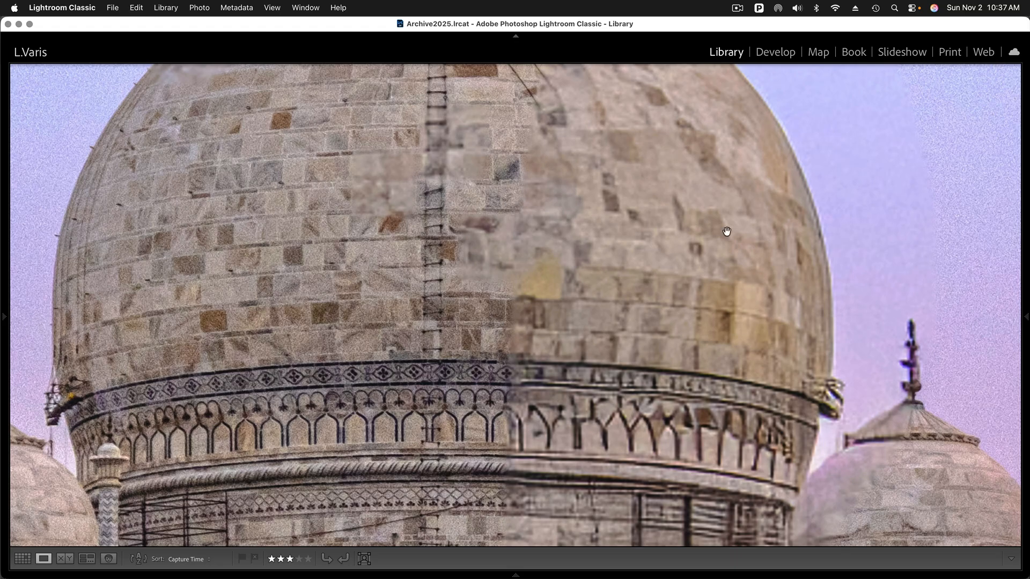
{"action": "left_click_drag", "start_coordinate": [725, 230], "coordinate": [688, 368]}
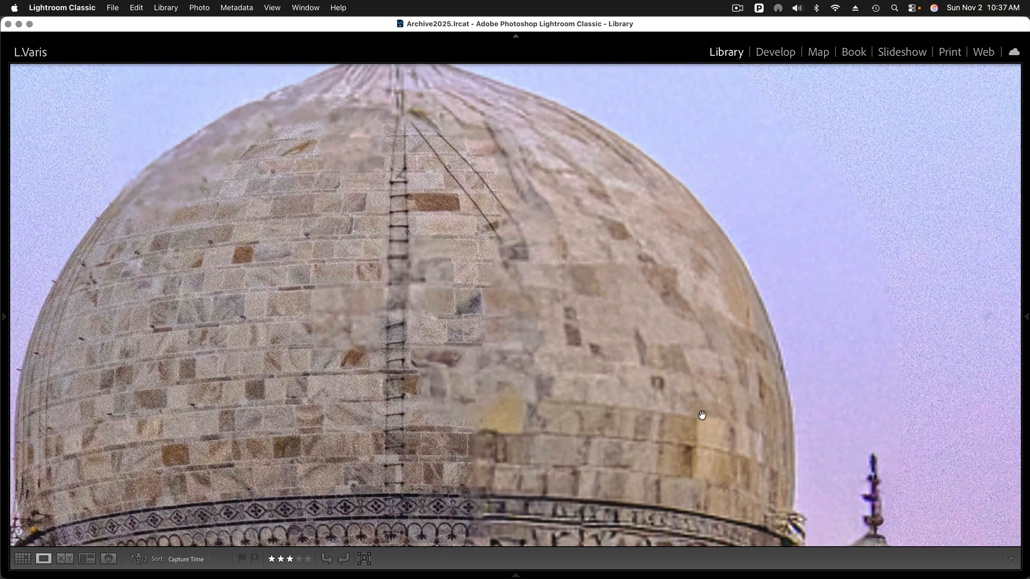
{"action": "left_click", "coordinate": [623, 301]}
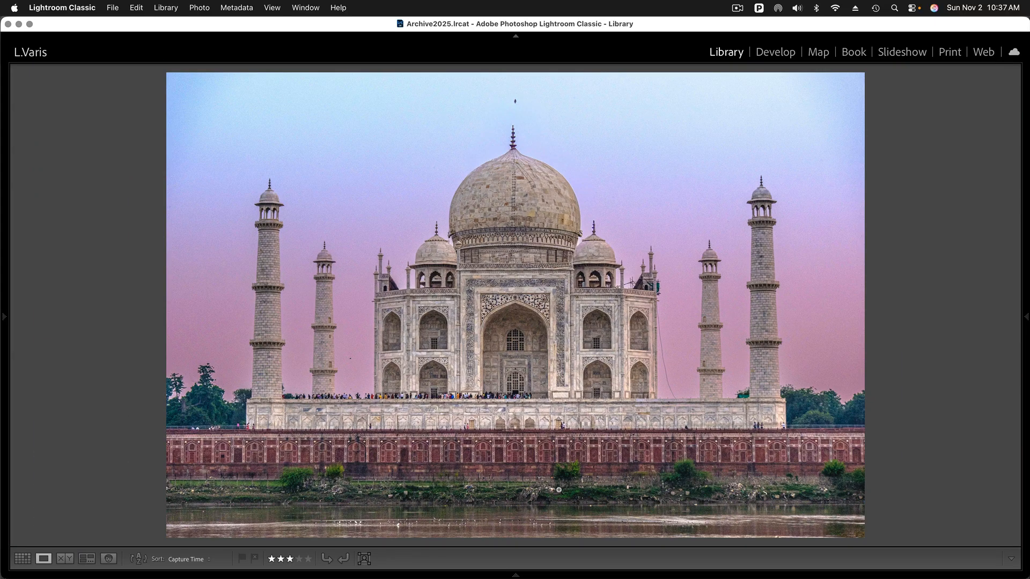
{"action": "mouse_move", "coordinate": [514, 575]}
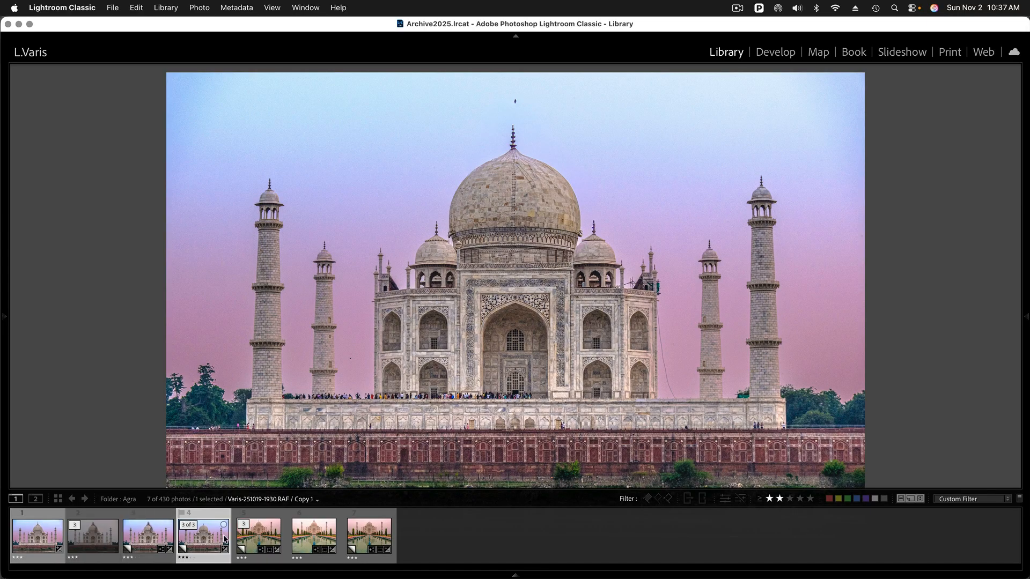
{"action": "left_click", "coordinate": [38, 536]}
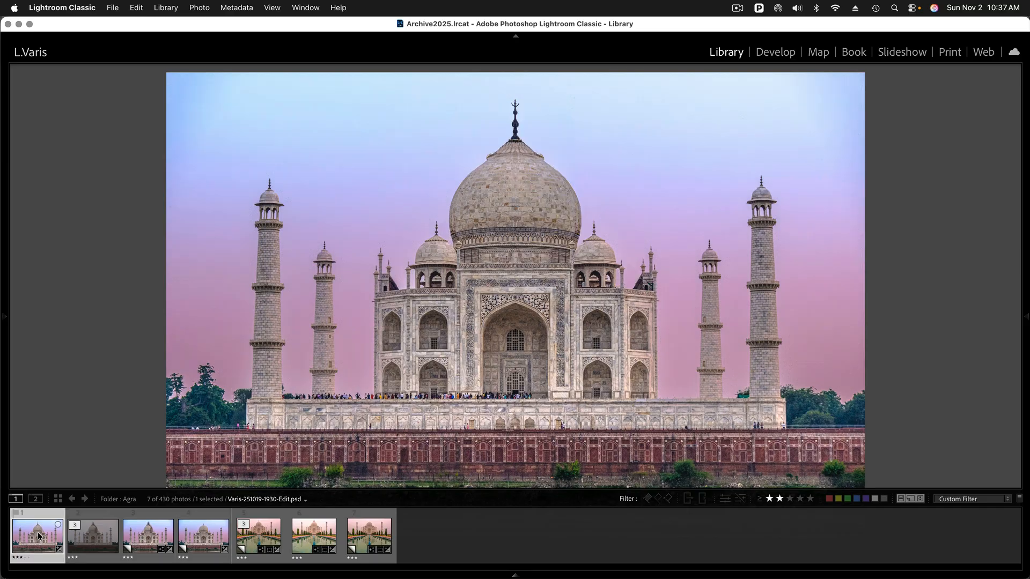
Step: Open the unedited raw photo in the Develop module and set Whites to +72, Clarity to +100 and Shadows to +59
{"action": "left_click", "coordinate": [91, 532]}
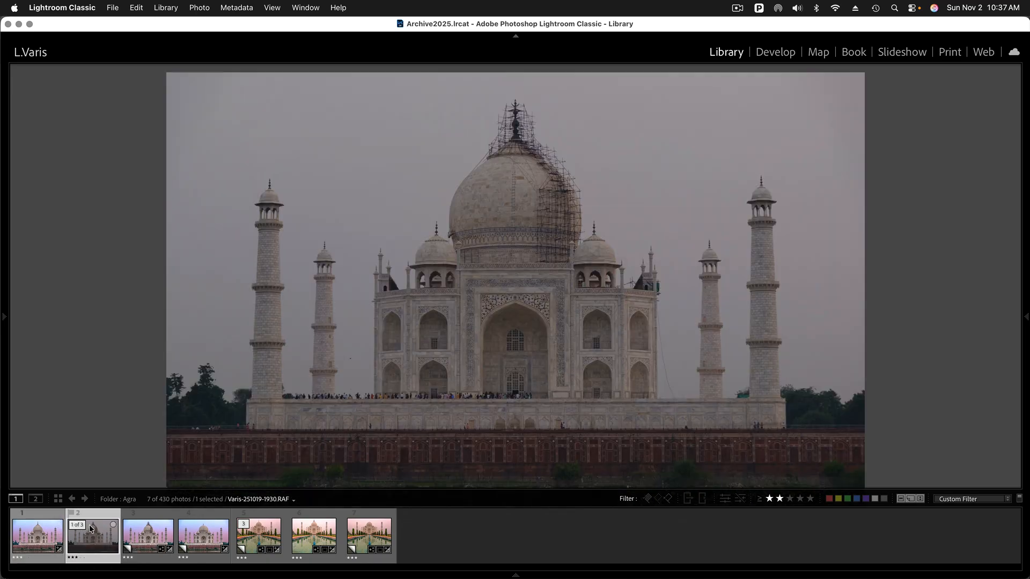
{"action": "key", "text": "F6"}
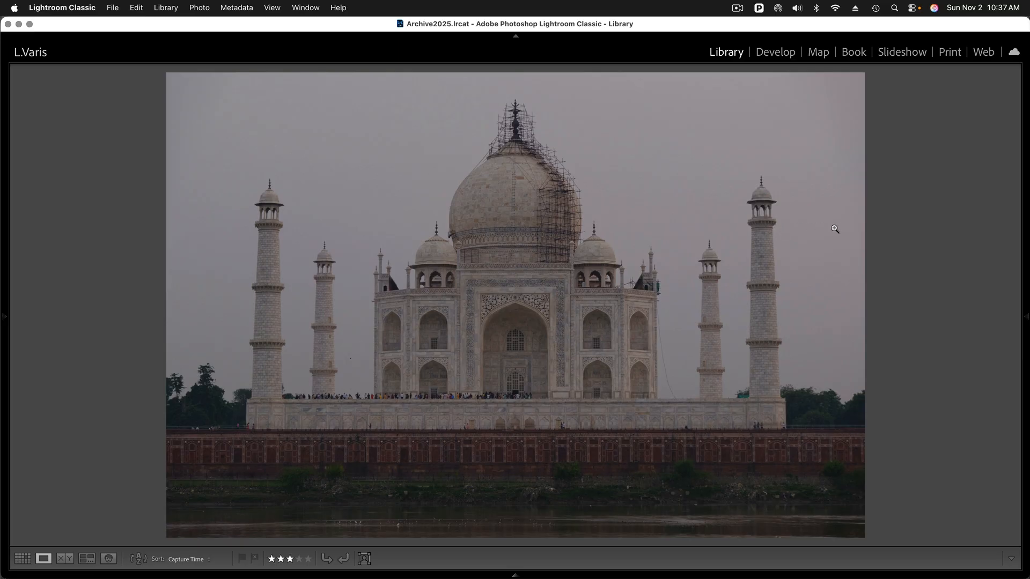
{"action": "left_click", "coordinate": [776, 53]}
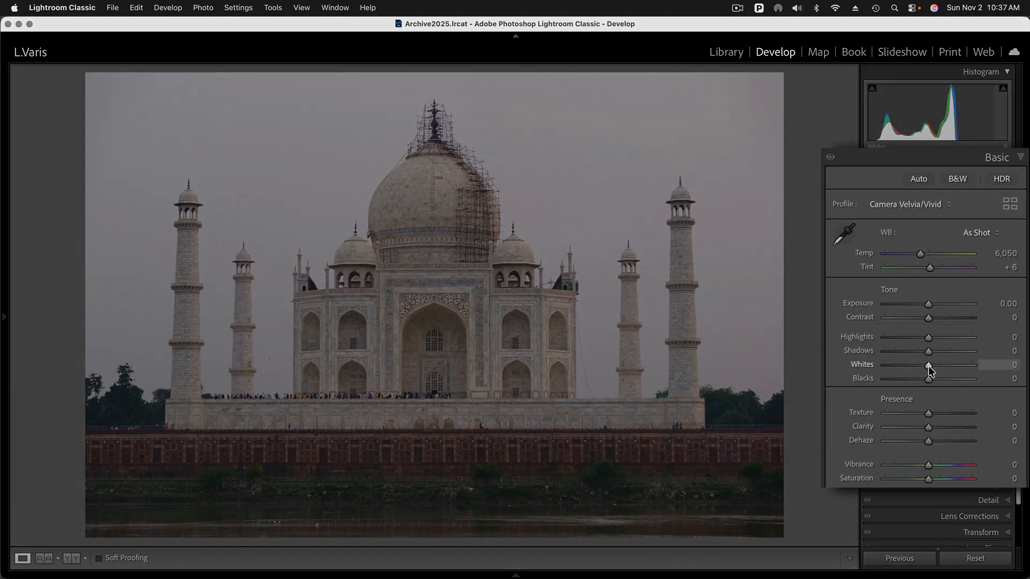
{"action": "left_click_drag", "start_coordinate": [928, 367], "coordinate": [961, 368]}
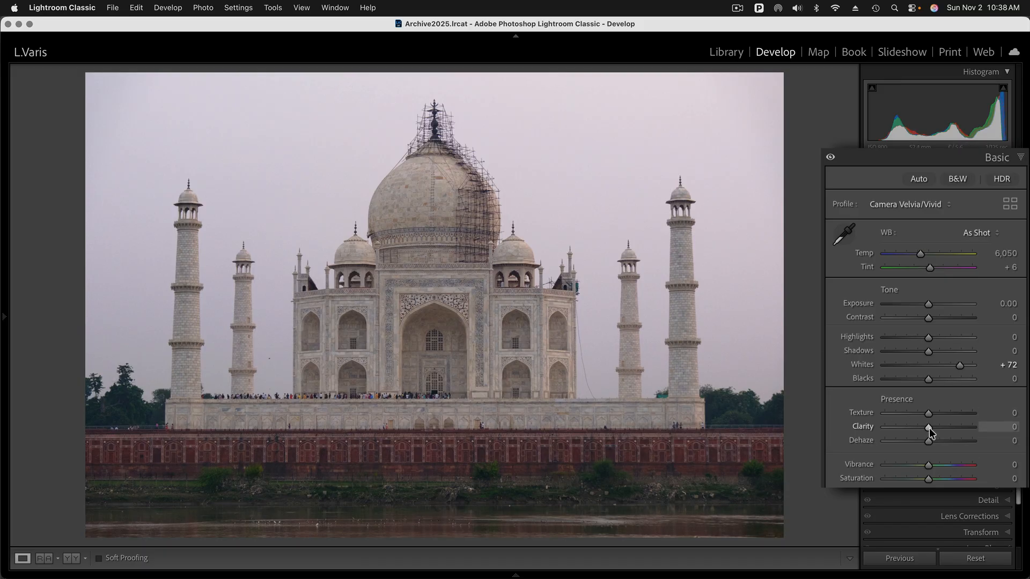
{"action": "left_click_drag", "start_coordinate": [930, 427], "coordinate": [1003, 433]}
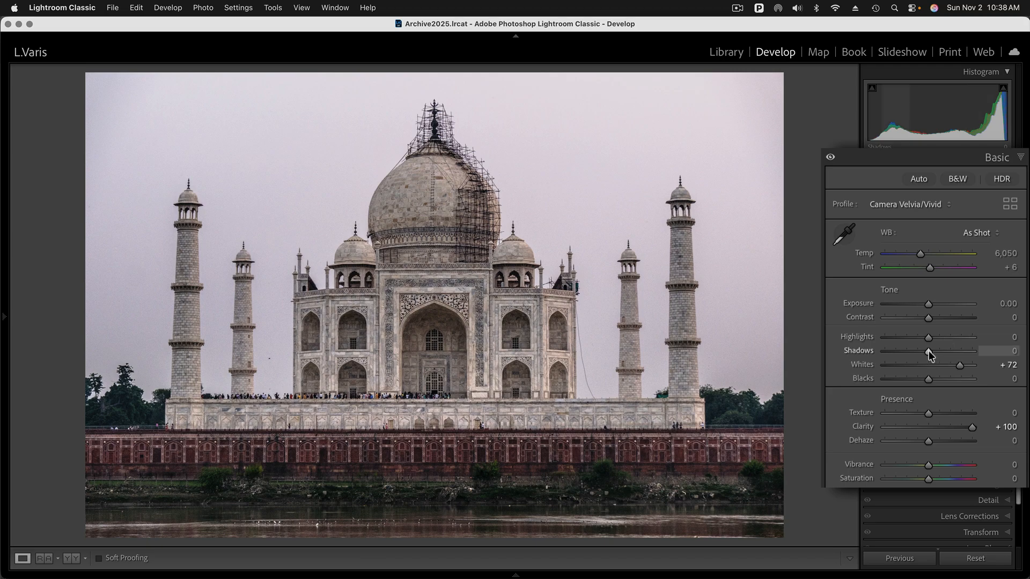
{"action": "left_click_drag", "start_coordinate": [929, 351], "coordinate": [954, 351]}
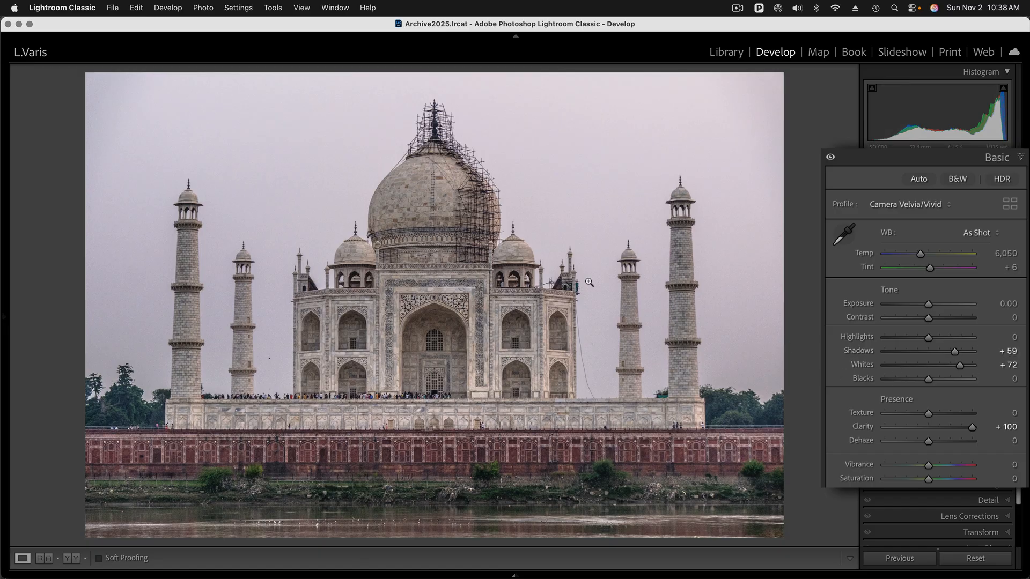
Step: Set Texture to +32 while checking the marble inlay around the main arch up close
{"action": "left_click", "coordinate": [459, 280]}
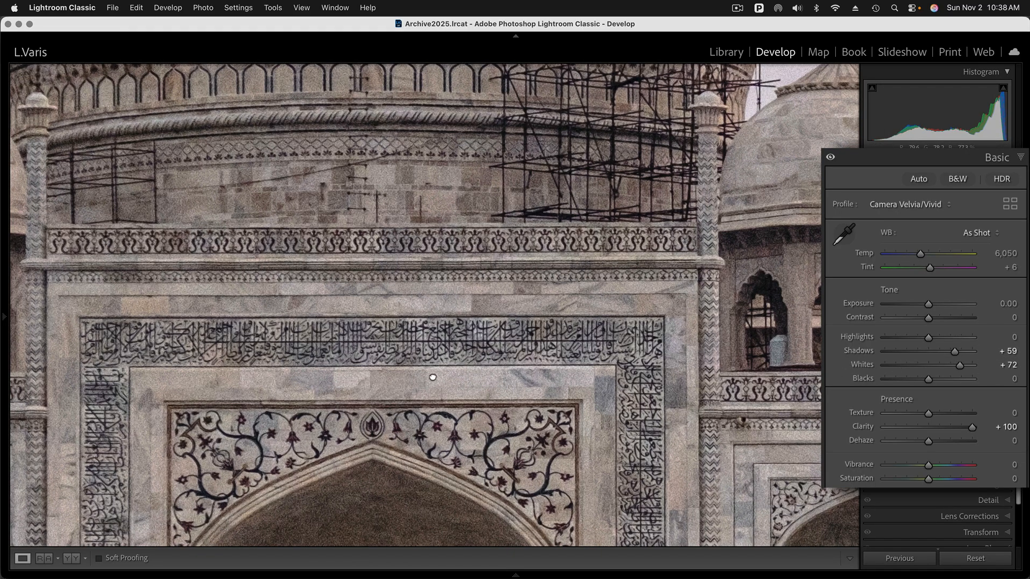
{"action": "left_click_drag", "start_coordinate": [433, 377], "coordinate": [517, 246]}
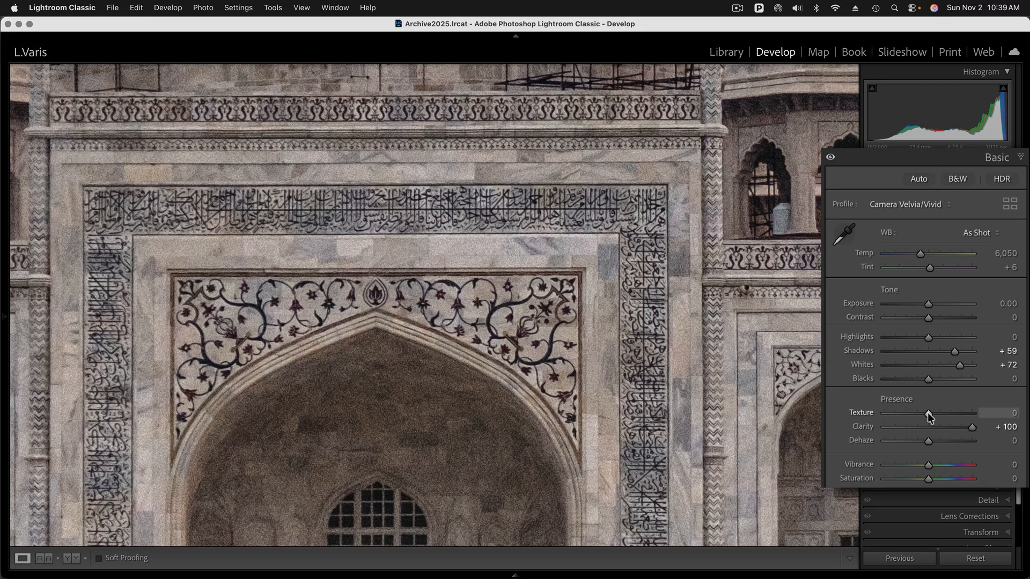
{"action": "mouse_move", "coordinate": [928, 413]}
{"action": "left_mouse_down"}
{"action": "mouse_move", "coordinate": [983, 413]}
{"action": "mouse_move", "coordinate": [942, 414]}
{"action": "left_mouse_up"}
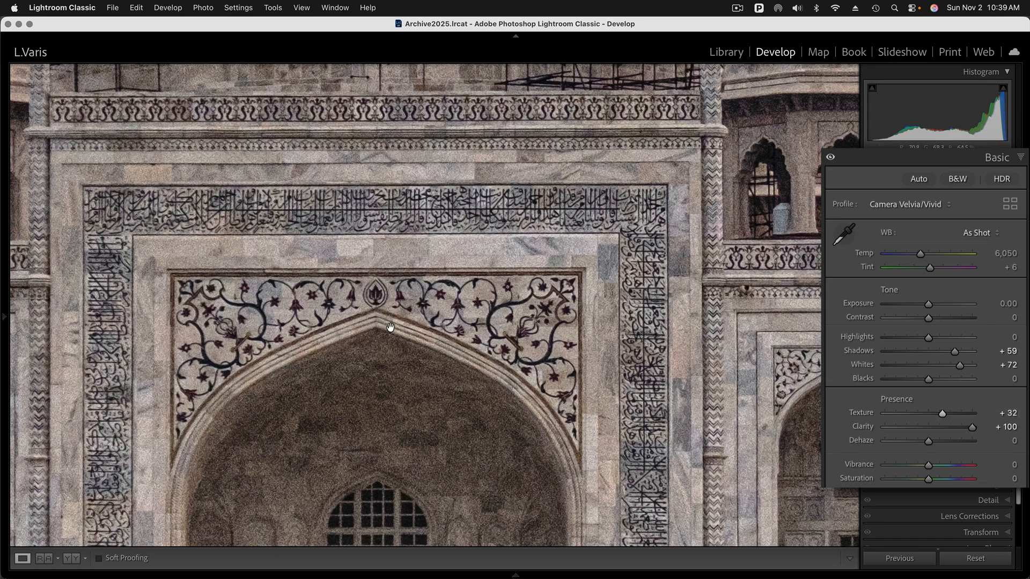
{"action": "left_click", "coordinate": [490, 351]}
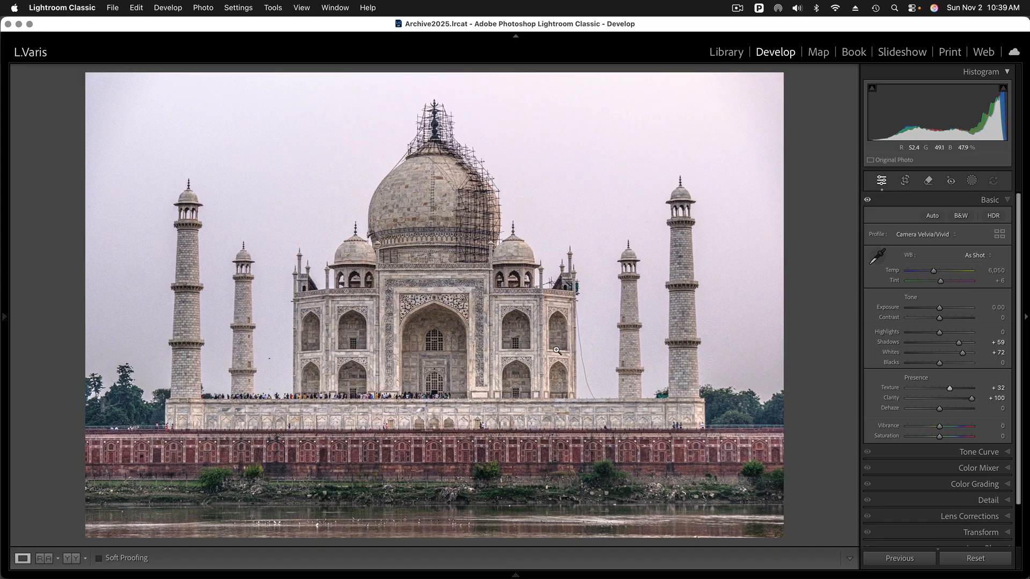
Step: Create a sky mask and cool the sky by setting the mask's Temp to -19
{"action": "left_click", "coordinate": [972, 181]}
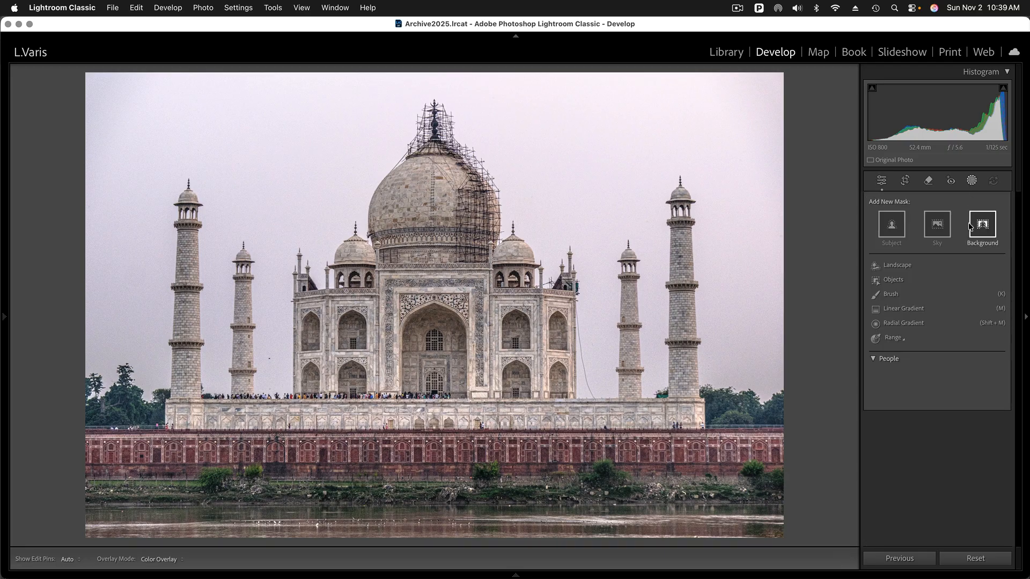
{"action": "left_click", "coordinate": [937, 226]}
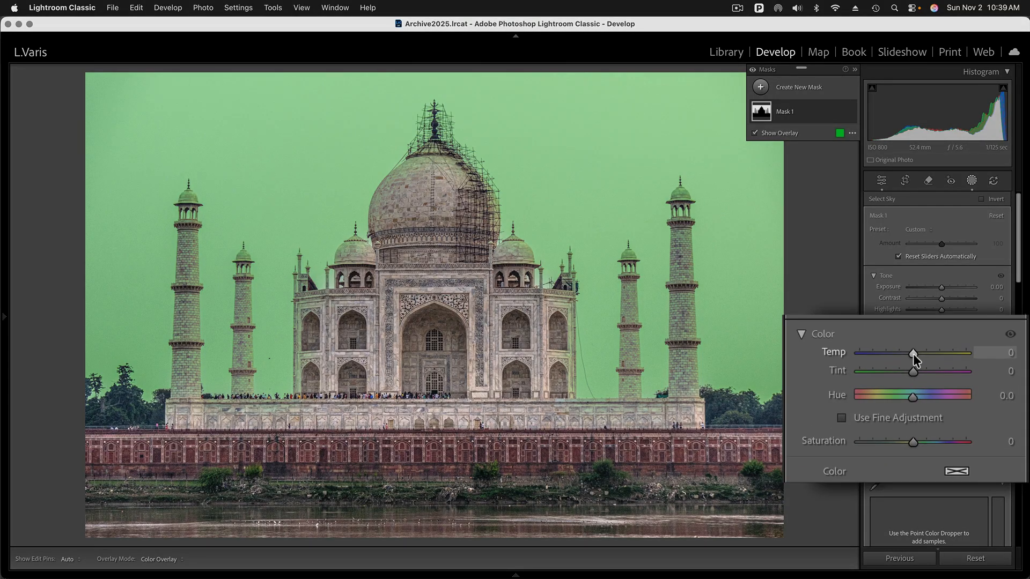
{"action": "left_click_drag", "start_coordinate": [914, 355], "coordinate": [903, 355]}
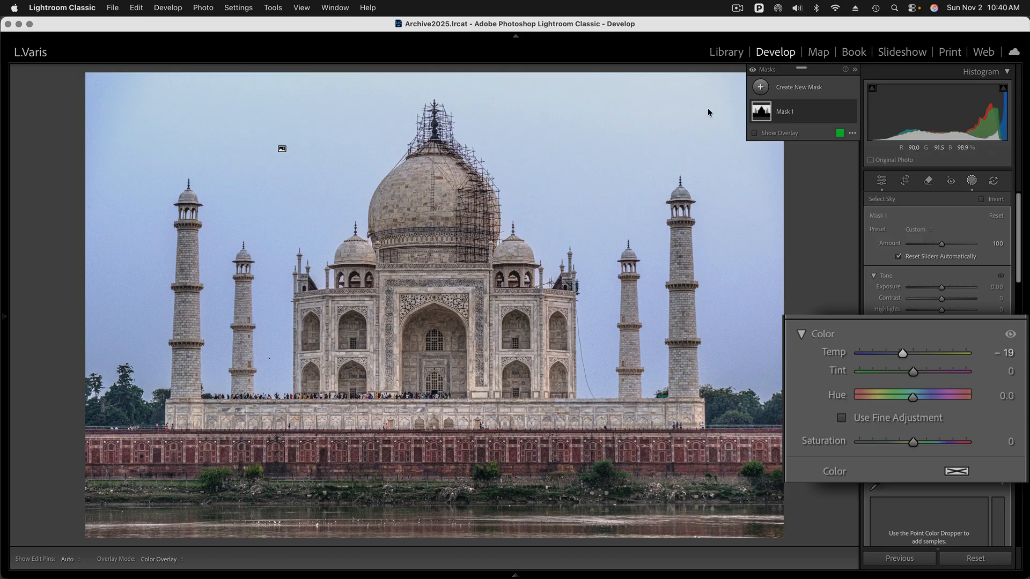
Step: Add a second sky mask and intersect it with a linear gradient drawn vertically from the lower sky up to near the spire
{"action": "left_click", "coordinate": [758, 85]}
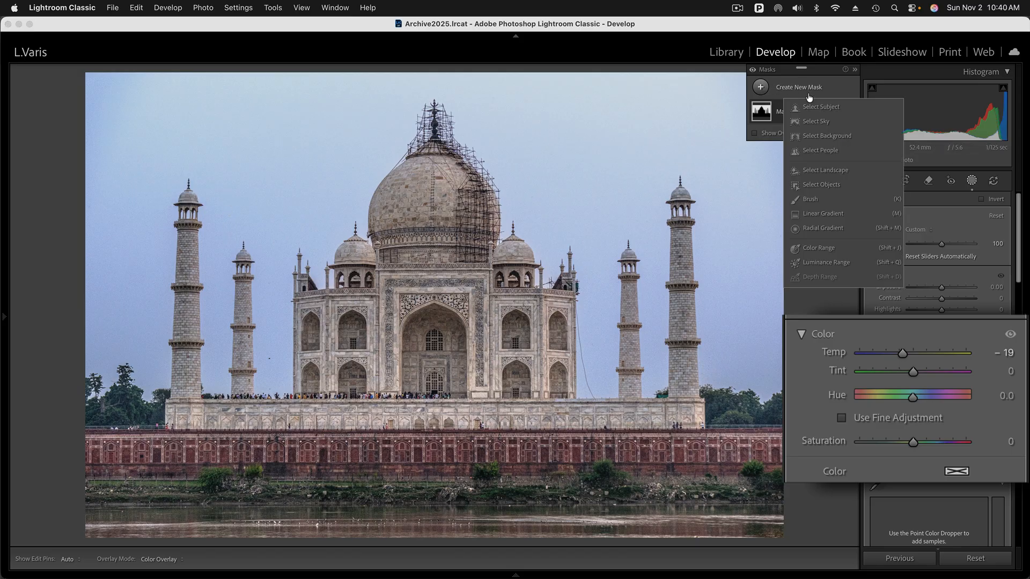
{"action": "left_click", "coordinate": [812, 123]}
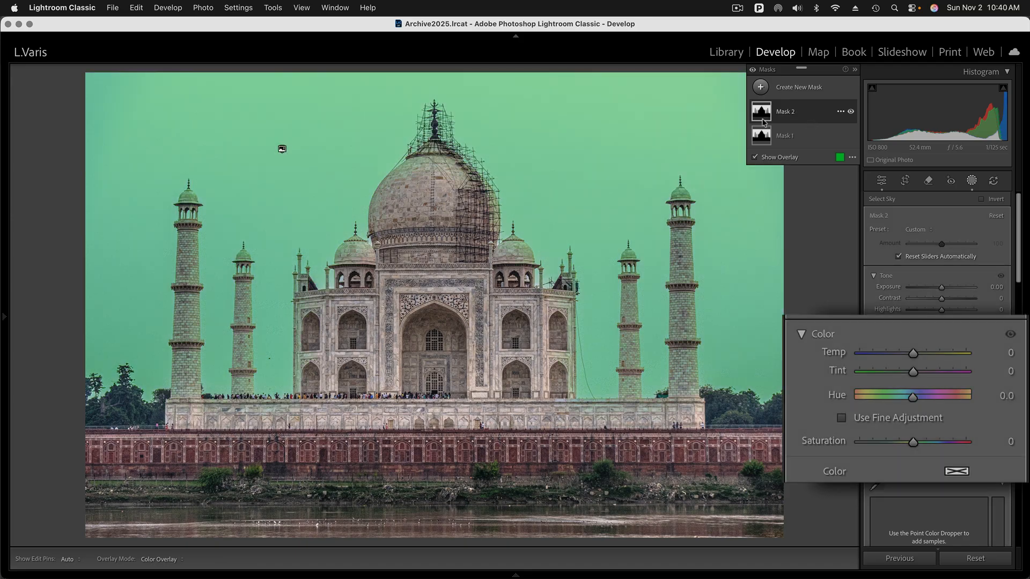
{"action": "left_click", "coordinate": [840, 113]}
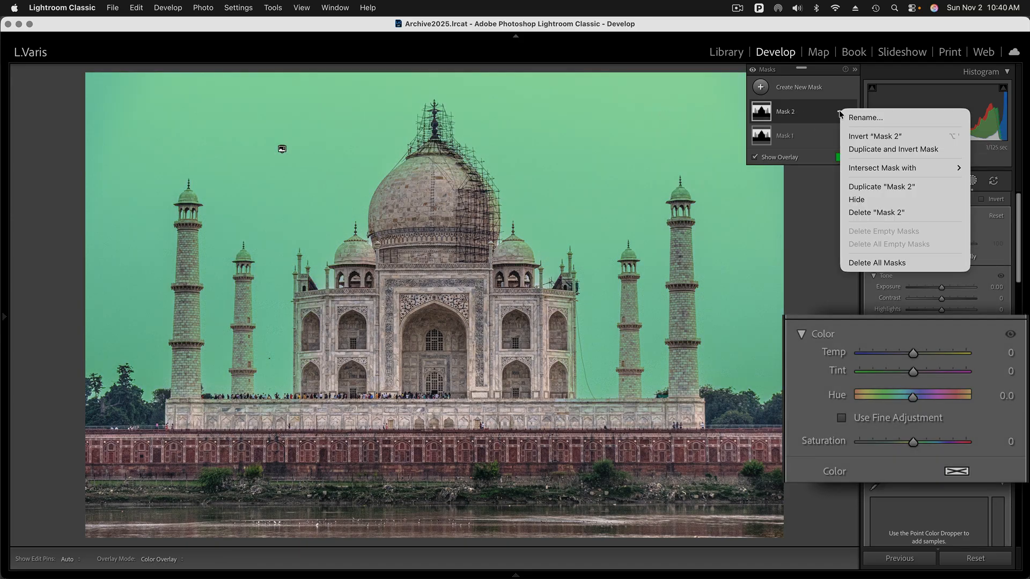
{"action": "mouse_move", "coordinate": [860, 169]}
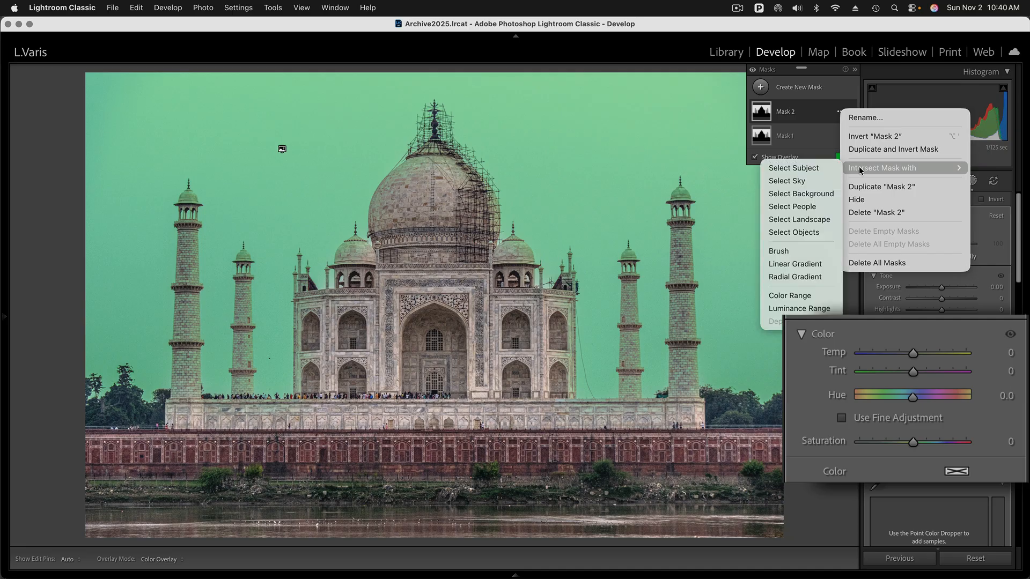
{"action": "left_click", "coordinate": [819, 265]}
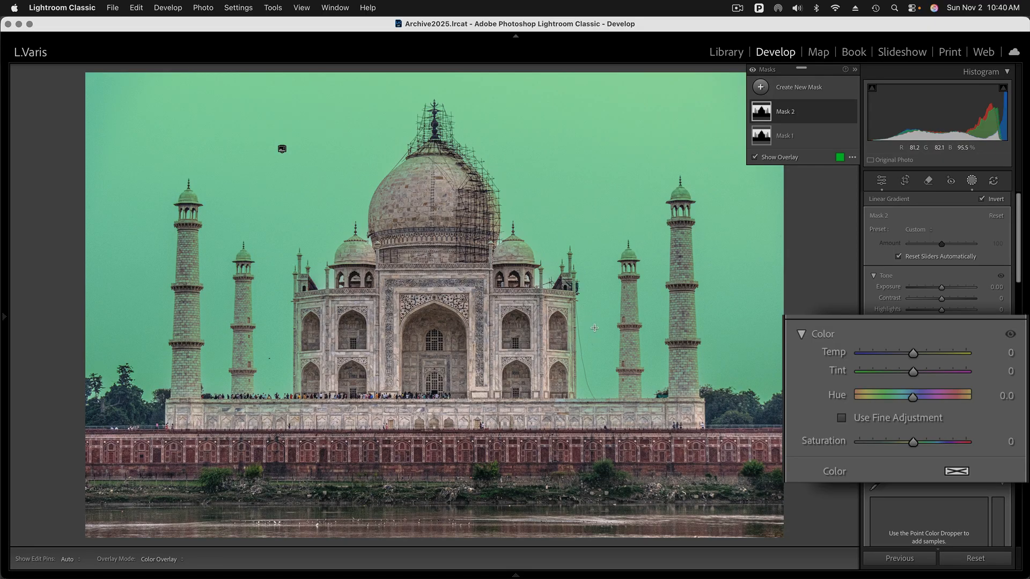
{"action": "left_click_drag", "start_coordinate": [595, 327], "coordinate": [598, 128]}
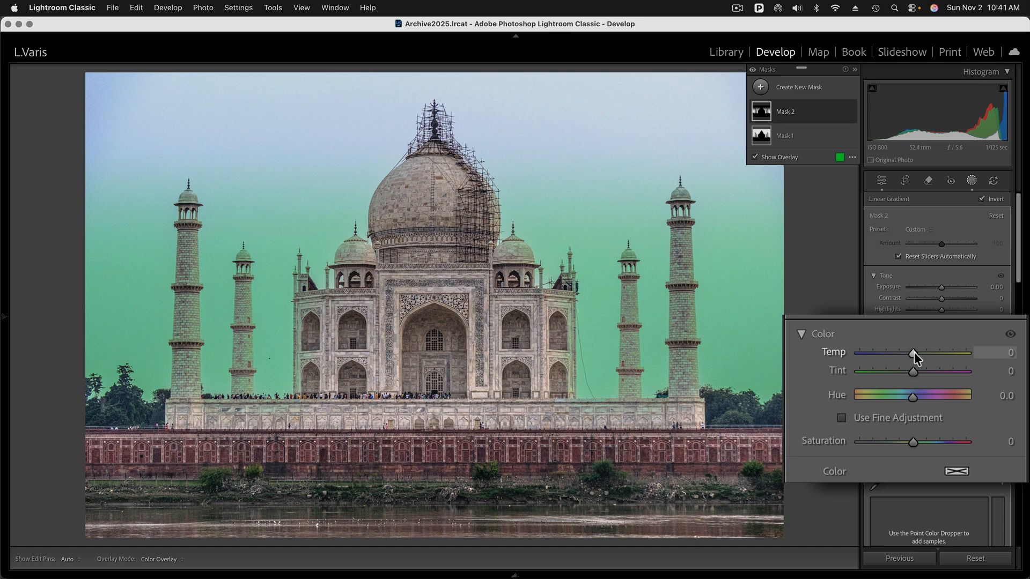
Step: Warm the lower sky through the second mask by setting Temp to 25 and Tint to 38
{"action": "left_click_drag", "start_coordinate": [914, 352], "coordinate": [927, 353]}
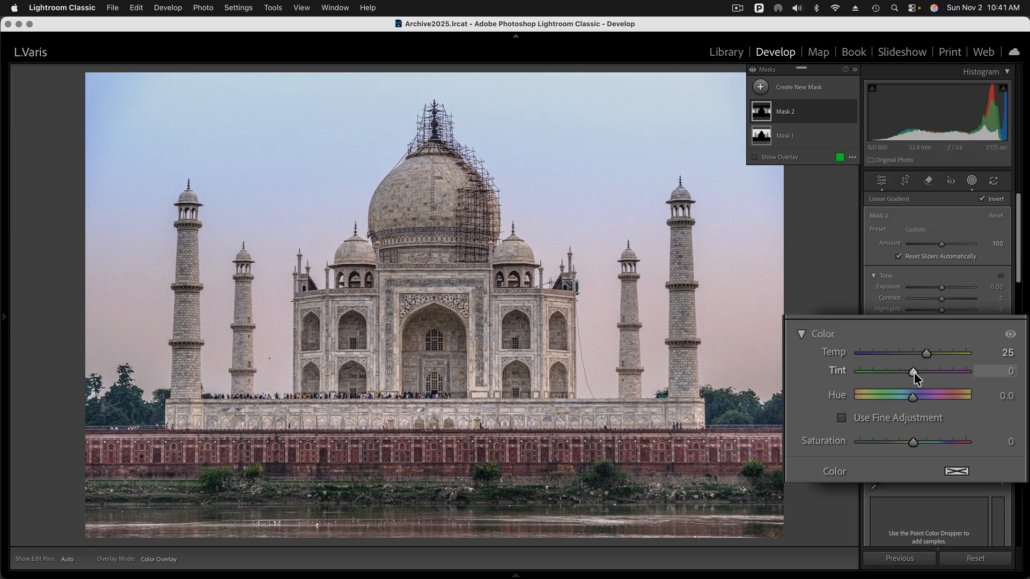
{"action": "left_click_drag", "start_coordinate": [914, 372], "coordinate": [934, 375]}
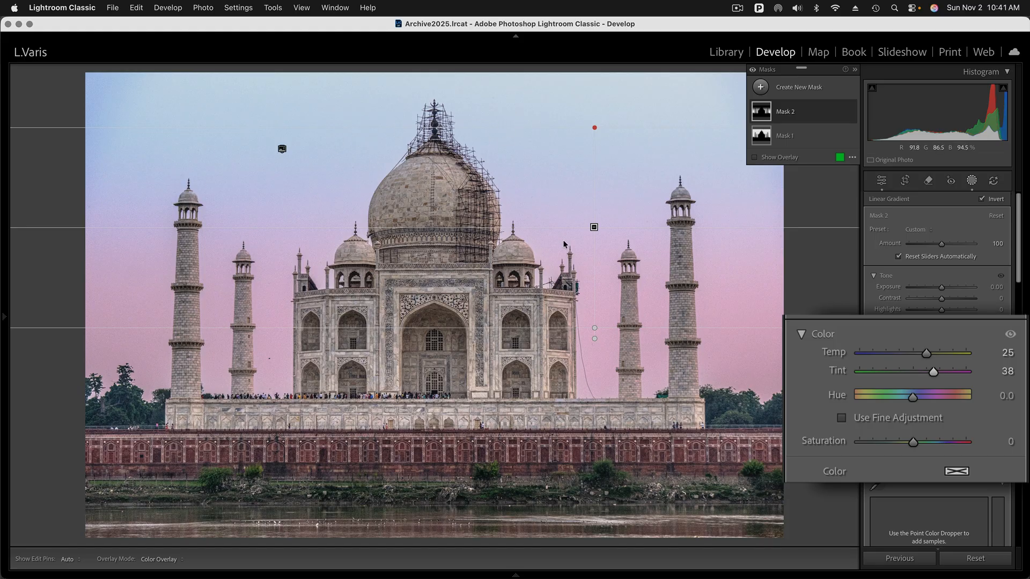
Step: Leave the masking tools to return to the Basic adjustments and switch to the Taj Mahal photo in Photoshop
{"action": "left_click_drag", "start_coordinate": [433, 127], "coordinate": [433, 116]}
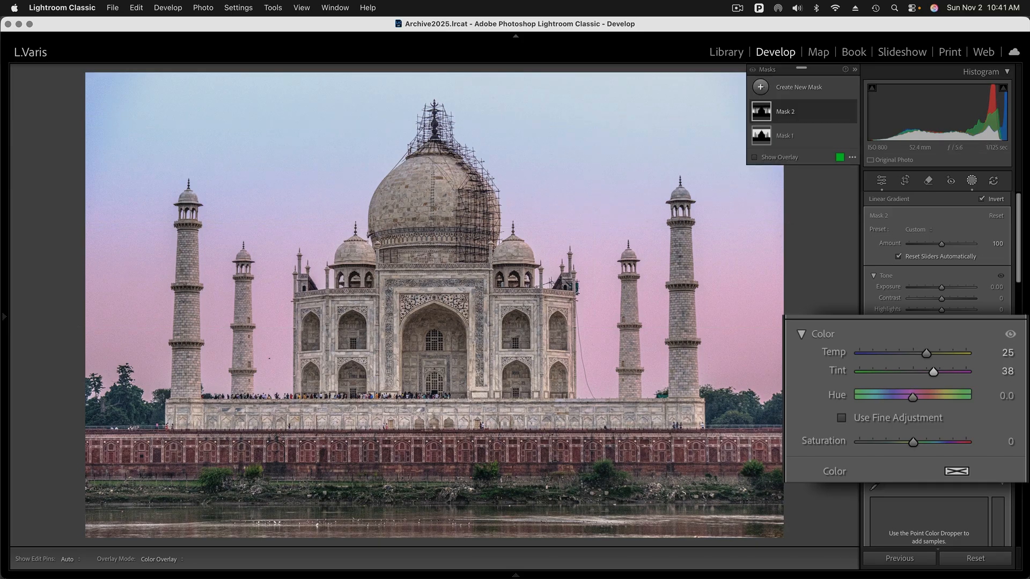
{"action": "left_click", "coordinate": [971, 180]}
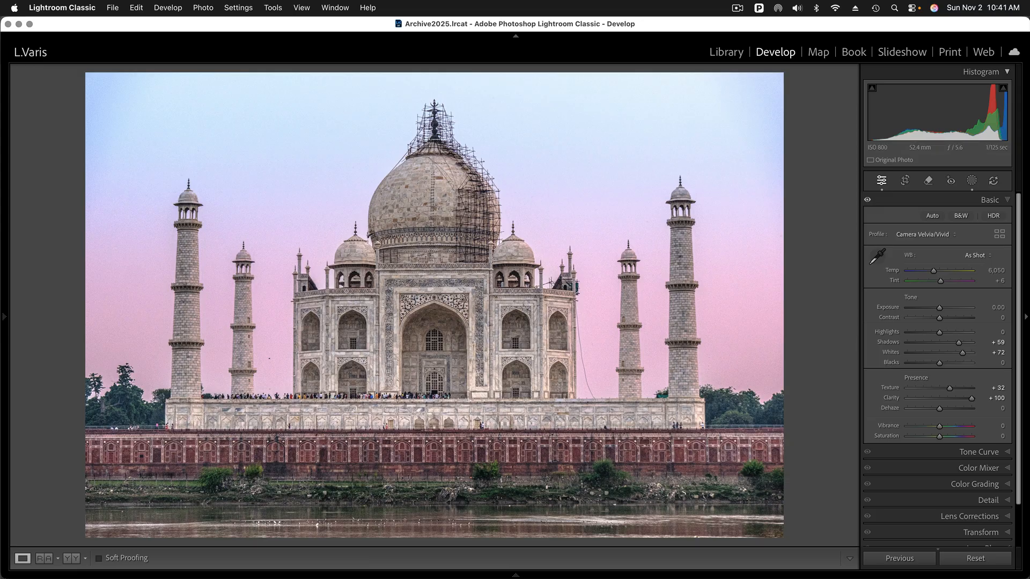
{"action": "key", "text": "super+Tab"}
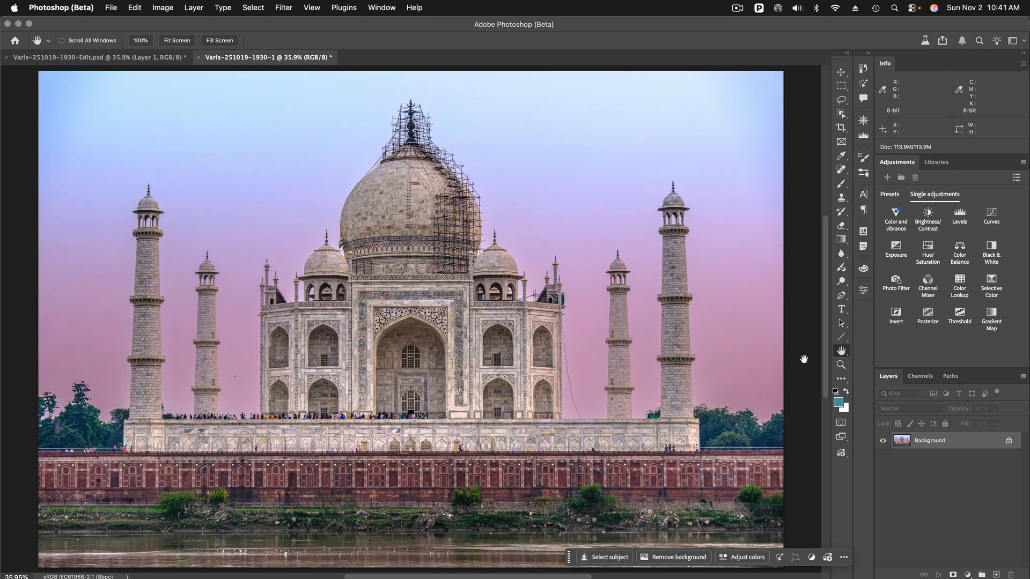
Step: Examine the scaffolding around the dome and spire, and the facade below, up close
{"action": "left_click", "coordinate": [408, 157], "text": "super"}
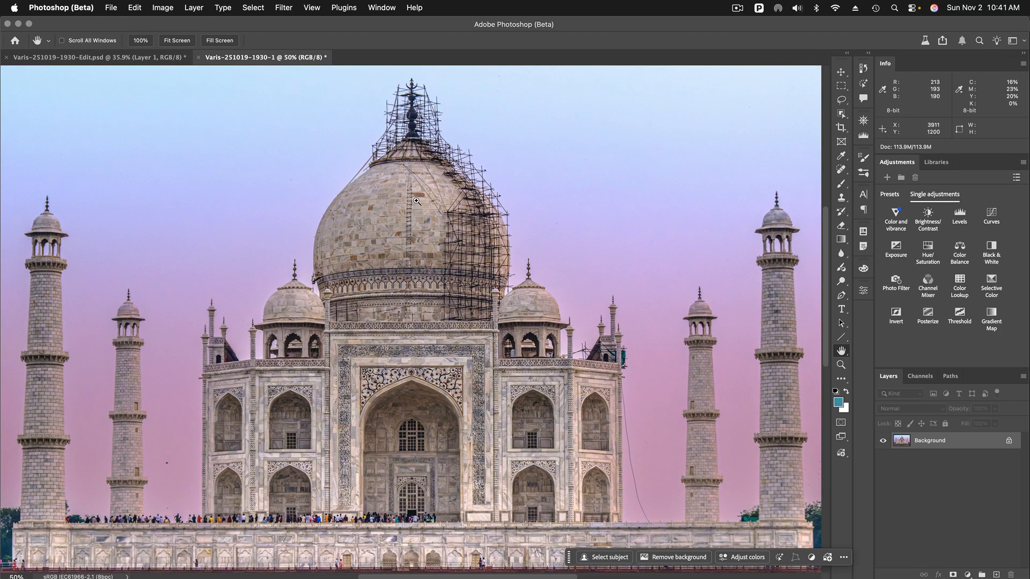
{"action": "left_click", "coordinate": [408, 214], "text": "super"}
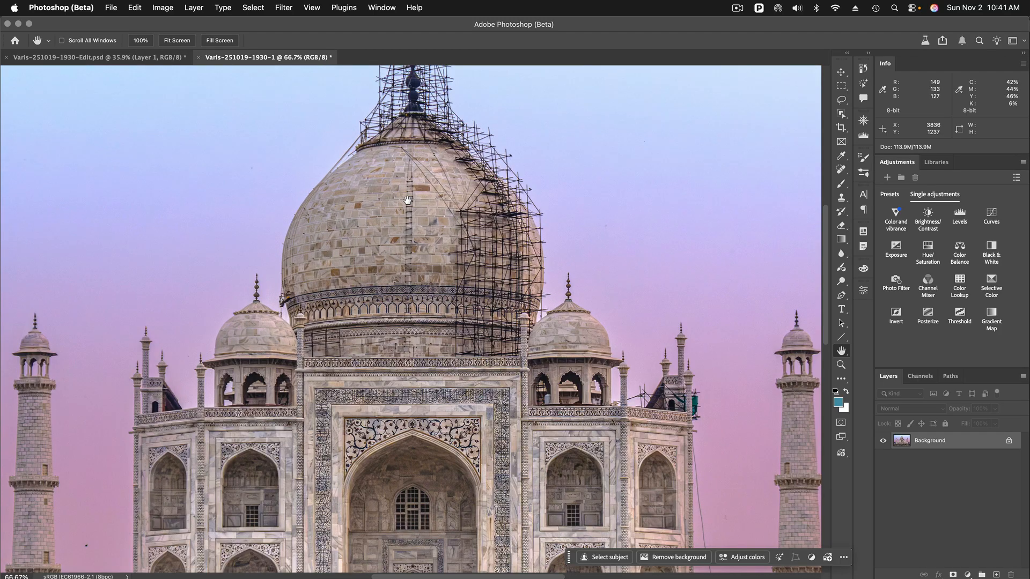
{"action": "left_click_drag", "start_coordinate": [407, 199], "coordinate": [408, 262]}
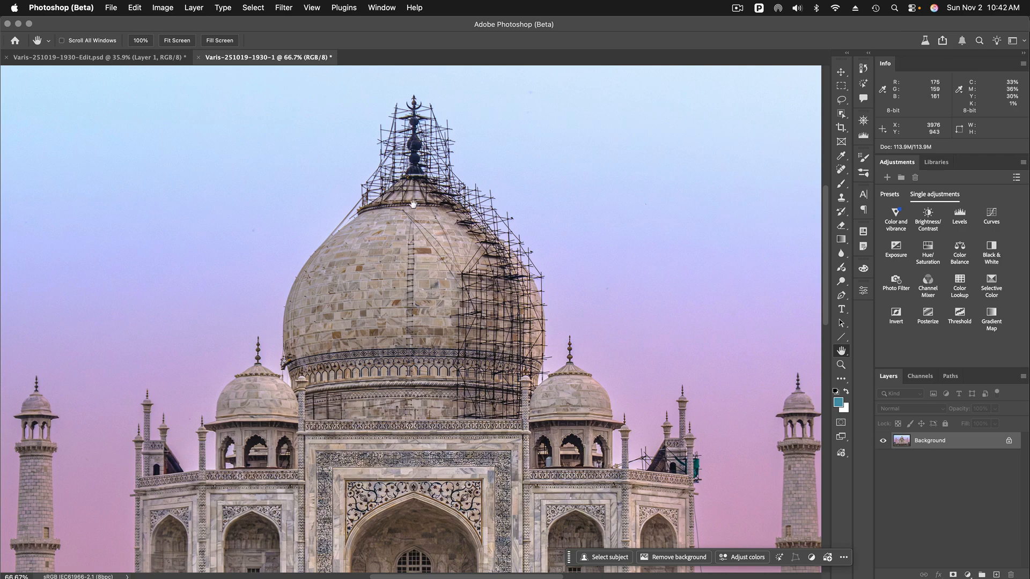
{"action": "left_click_drag", "start_coordinate": [403, 404], "coordinate": [398, 346]}
{"action": "scroll", "coordinate": [398, 346], "scroll_direction": "down", "scroll_amount": 5}
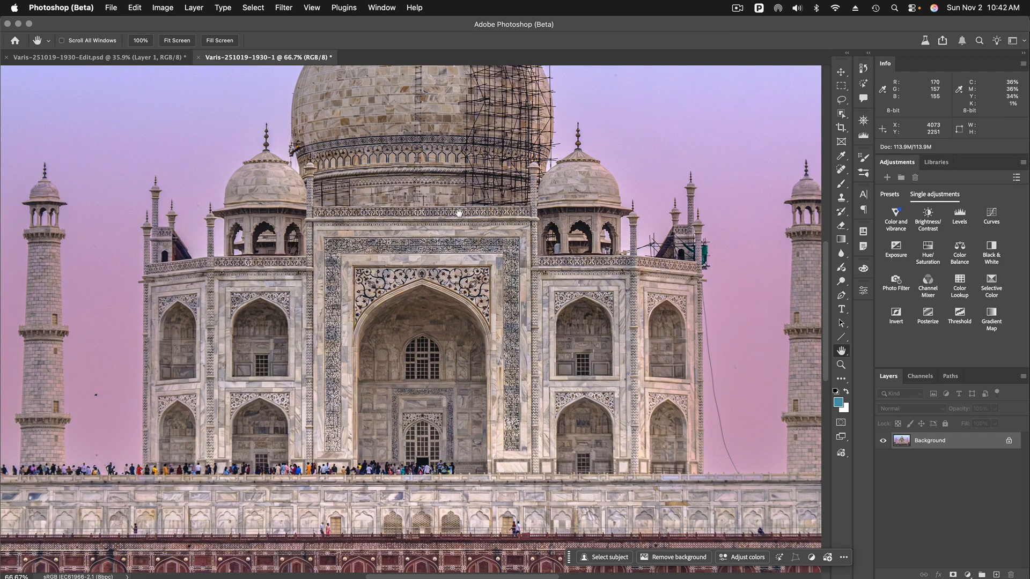
{"action": "scroll", "coordinate": [400, 312], "scroll_direction": "up", "scroll_amount": 4}
{"action": "scroll", "coordinate": [401, 312], "scroll_direction": "up", "scroll_amount": 1}
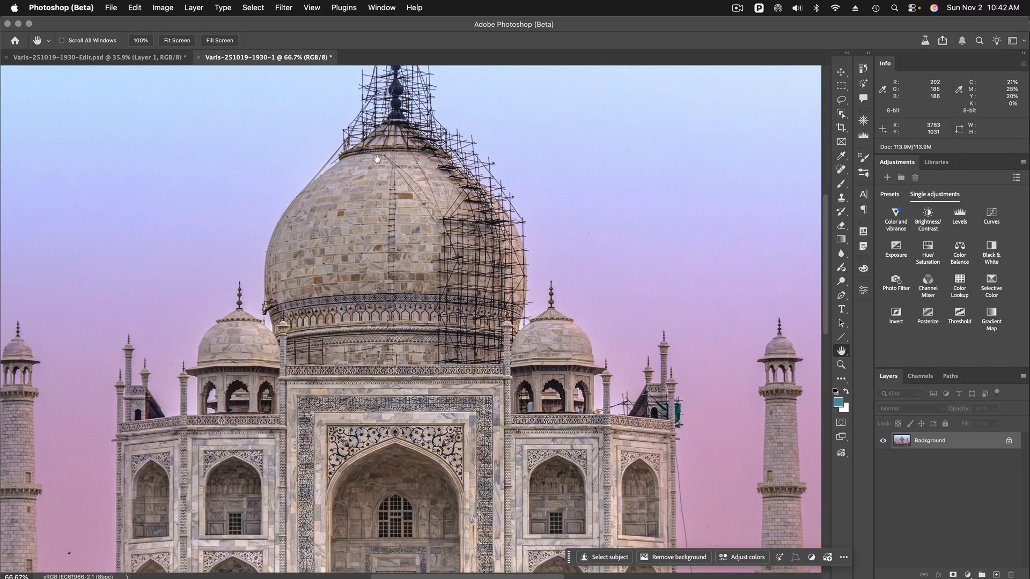
{"action": "left_click_drag", "start_coordinate": [377, 160], "coordinate": [402, 221]}
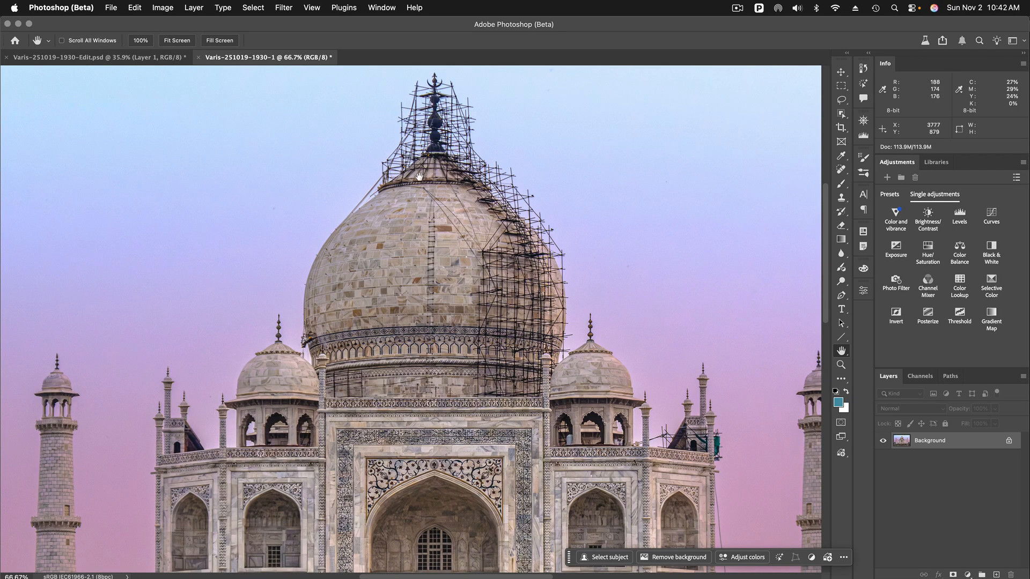
{"action": "scroll", "coordinate": [431, 177], "scroll_direction": "up", "scroll_amount": 5}
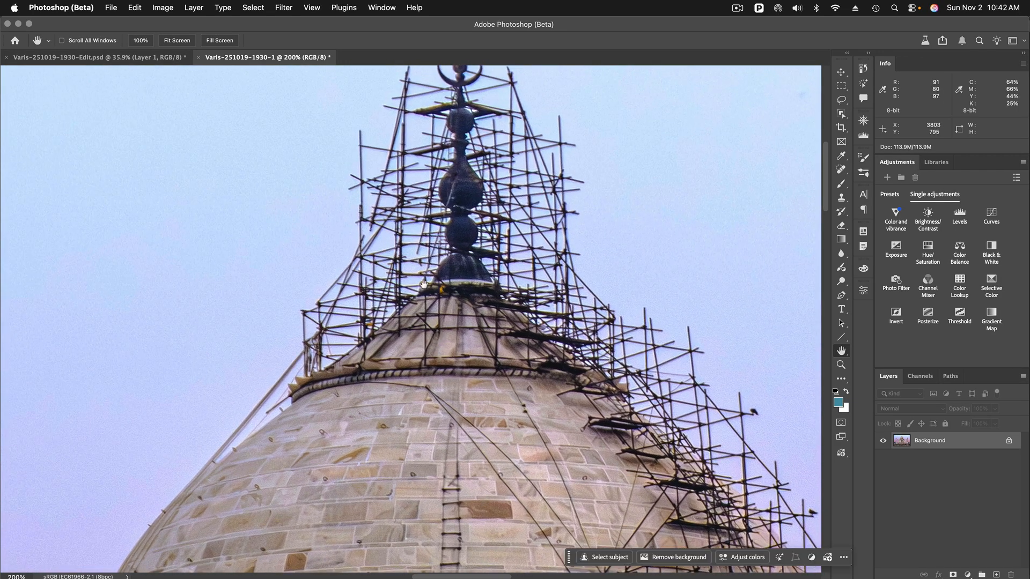
{"action": "left_click_drag", "start_coordinate": [414, 153], "coordinate": [425, 203]}
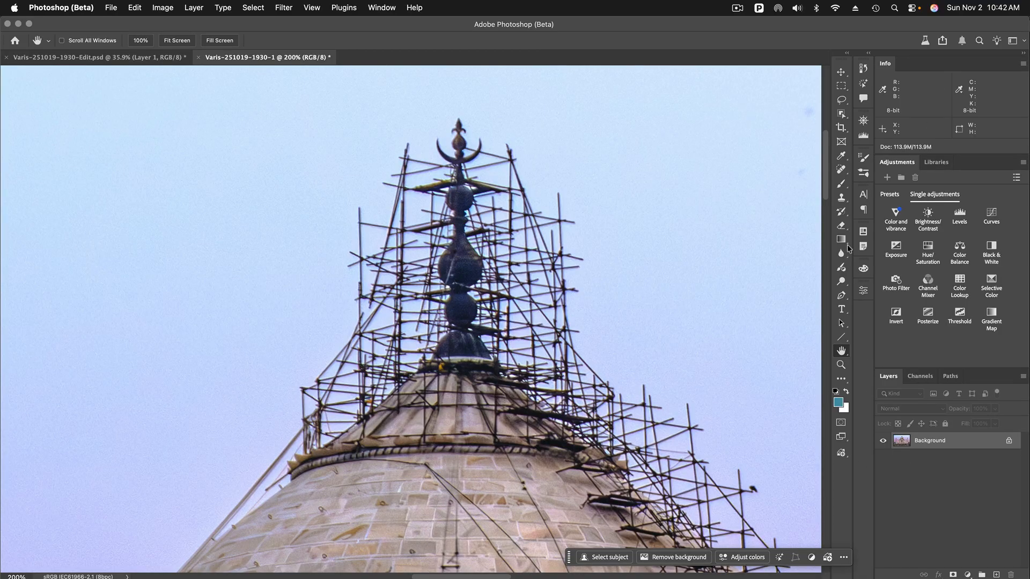
Step: Choose the Clone Stamp tool and add a new empty layer named "ret" above the background
{"action": "left_click", "coordinate": [841, 198]}
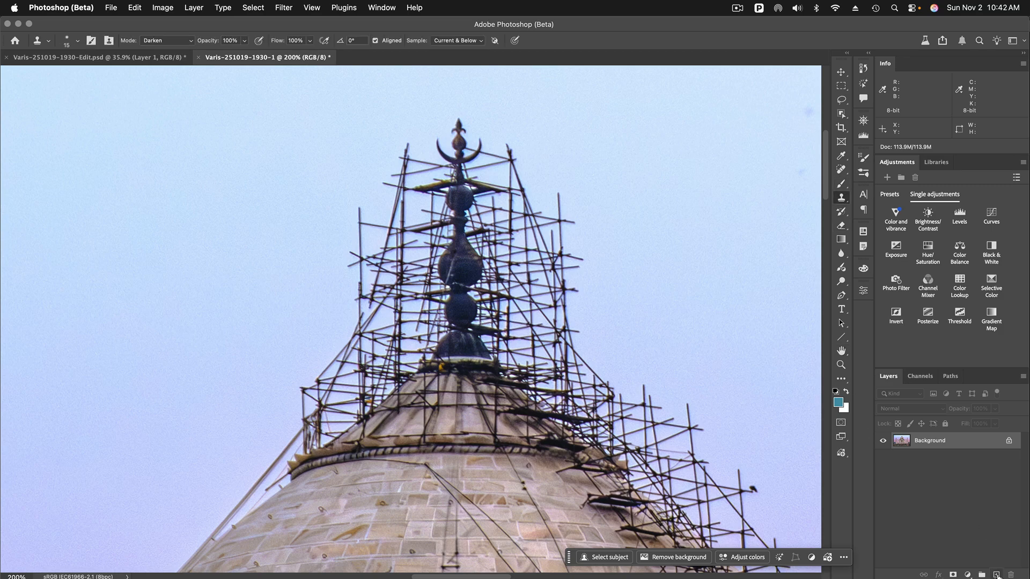
{"action": "left_click", "coordinate": [996, 575]}
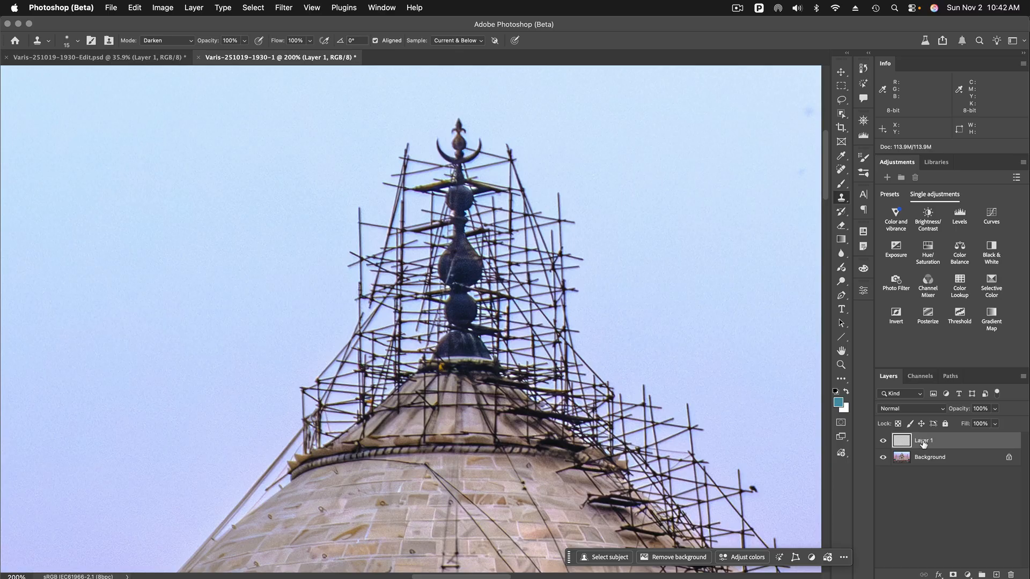
{"action": "type", "text": "ret"}
{"action": "key", "text": "Return"}
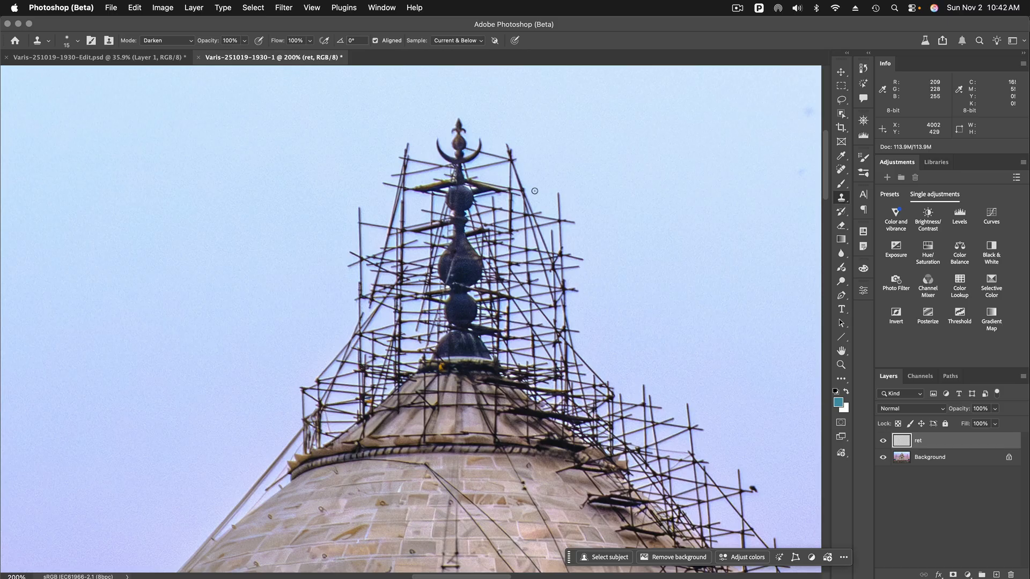
Step: Clone clean sky over the scaffolding on the left side of the spire and dome cap with a 45 px brush
{"action": "key", "text": "bracketright"}
{"action": "key", "text": "bracketright"}
{"action": "key", "text": "bracketright"}
{"action": "mouse_move", "coordinate": [404, 145]}
{"action": "left_mouse_down"}
{"action": "mouse_move", "coordinate": [399, 174]}
{"action": "mouse_move", "coordinate": [411, 155]}
{"action": "mouse_move", "coordinate": [427, 191]}
{"action": "mouse_move", "coordinate": [427, 167]}
{"action": "mouse_move", "coordinate": [416, 197]}
{"action": "mouse_move", "coordinate": [408, 187]}
{"action": "mouse_move", "coordinate": [387, 201]}
{"action": "mouse_move", "coordinate": [385, 183]}
{"action": "mouse_move", "coordinate": [397, 190]}
{"action": "mouse_move", "coordinate": [386, 229]}
{"action": "mouse_move", "coordinate": [399, 198]}
{"action": "mouse_move", "coordinate": [396, 236]}
{"action": "mouse_move", "coordinate": [389, 197]}
{"action": "mouse_move", "coordinate": [371, 247]}
{"action": "mouse_move", "coordinate": [364, 209]}
{"action": "mouse_move", "coordinate": [360, 306]}
{"action": "mouse_move", "coordinate": [386, 236]}
{"action": "mouse_move", "coordinate": [374, 285]}
{"action": "mouse_move", "coordinate": [391, 248]}
{"action": "mouse_move", "coordinate": [407, 247]}
{"action": "mouse_move", "coordinate": [384, 296]}
{"action": "mouse_move", "coordinate": [309, 386]}
{"action": "mouse_move", "coordinate": [306, 395]}
{"action": "mouse_move", "coordinate": [318, 392]}
{"action": "mouse_move", "coordinate": [300, 416]}
{"action": "mouse_move", "coordinate": [317, 404]}
{"action": "mouse_move", "coordinate": [294, 431]}
{"action": "mouse_move", "coordinate": [316, 424]}
{"action": "mouse_move", "coordinate": [302, 438]}
{"action": "mouse_move", "coordinate": [414, 279]}
{"action": "mouse_move", "coordinate": [406, 286]}
{"action": "mouse_move", "coordinate": [428, 193]}
{"action": "mouse_move", "coordinate": [437, 220]}
{"action": "mouse_move", "coordinate": [408, 339]}
{"action": "mouse_move", "coordinate": [403, 308]}
{"action": "mouse_move", "coordinate": [404, 354]}
{"action": "mouse_move", "coordinate": [354, 400]}
{"action": "mouse_move", "coordinate": [362, 379]}
{"action": "mouse_move", "coordinate": [348, 398]}
{"action": "mouse_move", "coordinate": [347, 363]}
{"action": "mouse_move", "coordinate": [382, 354]}
{"action": "mouse_move", "coordinate": [299, 410]}
{"action": "mouse_move", "coordinate": [293, 435]}
{"action": "mouse_move", "coordinate": [248, 488]}
{"action": "mouse_move", "coordinate": [271, 447]}
{"action": "mouse_move", "coordinate": [339, 419]}
{"action": "left_mouse_up"}
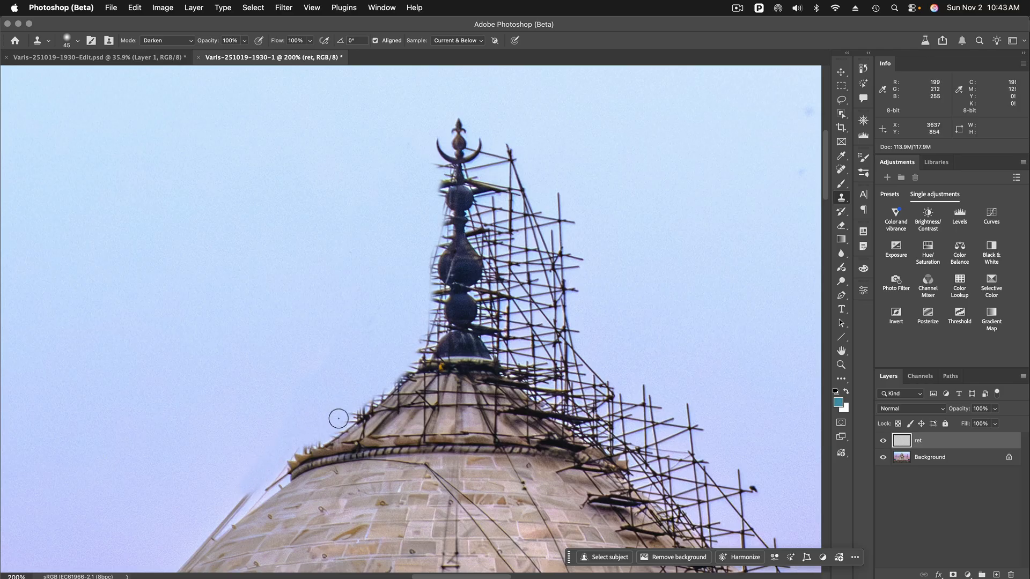
Step: Clone away the scaffolding remnants along the left edge of the cone and the spire's lower part with a 20 px brush
{"action": "key", "text": "bracketleft"}
{"action": "mouse_move", "coordinate": [337, 424]}
{"action": "left_mouse_down"}
{"action": "mouse_move", "coordinate": [305, 446]}
{"action": "mouse_move", "coordinate": [408, 371]}
{"action": "left_mouse_up"}
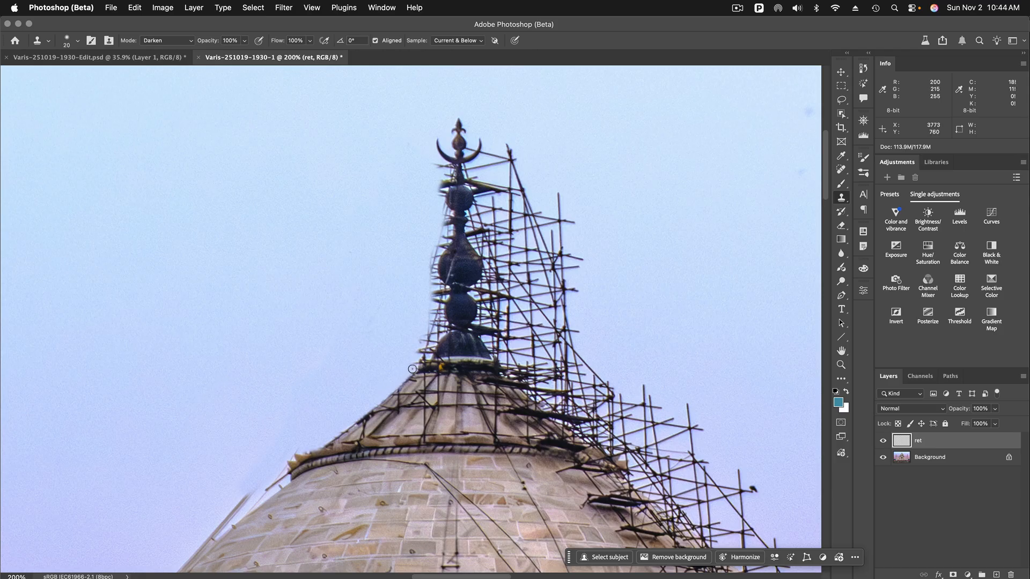
{"action": "left_click_drag", "start_coordinate": [417, 358], "coordinate": [442, 334]}
{"action": "mouse_move", "coordinate": [442, 325]}
{"action": "left_mouse_down"}
{"action": "mouse_move", "coordinate": [418, 350]}
{"action": "mouse_move", "coordinate": [442, 296]}
{"action": "left_mouse_up"}
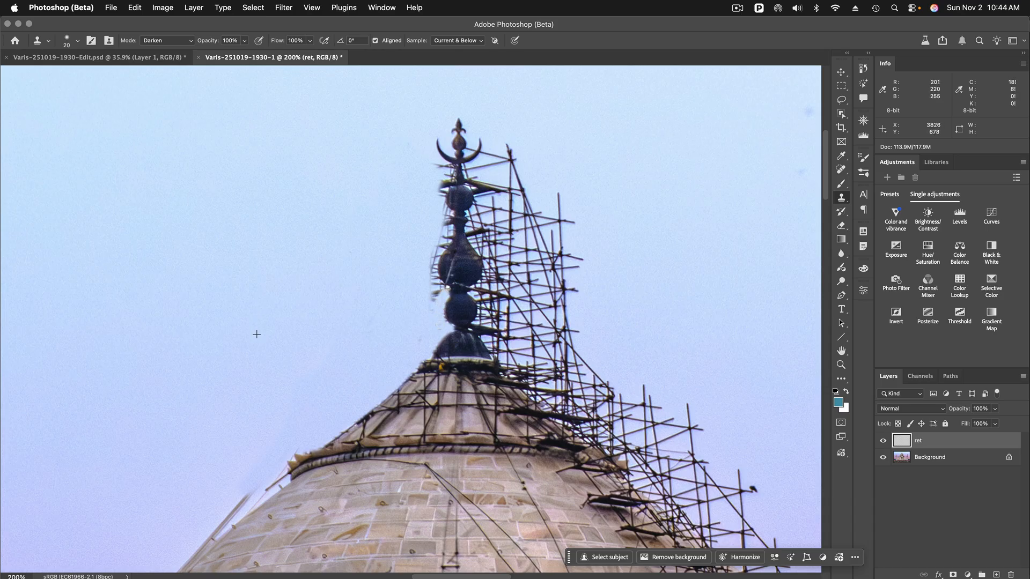
Step: Clone sky over the leftover scaffolding along the left outline of the spire's large bulb and neck, using a 20 px brush
{"action": "left_click", "coordinate": [438, 292]}
{"action": "left_click", "coordinate": [435, 290]}
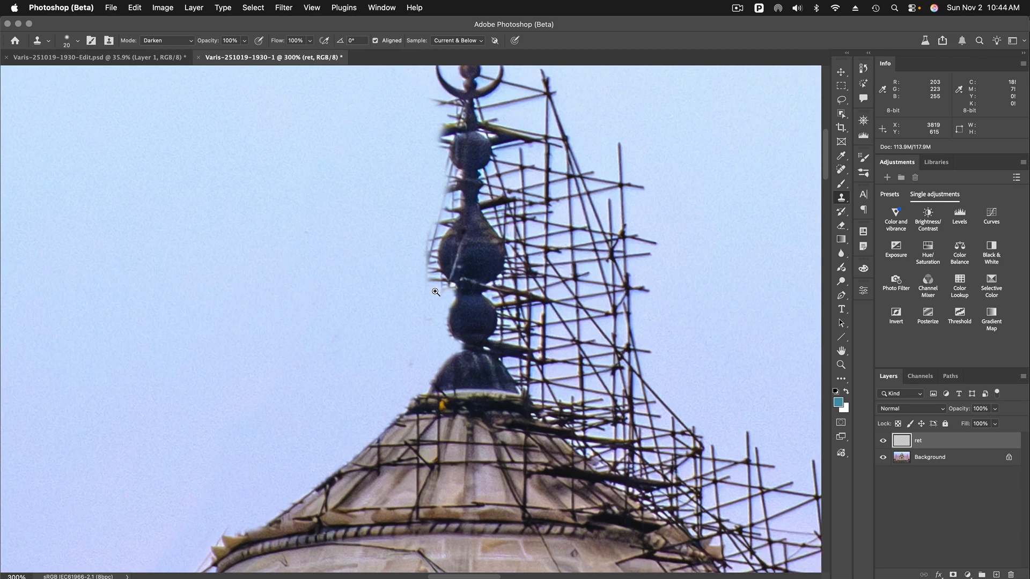
{"action": "left_click_drag", "start_coordinate": [435, 289], "coordinate": [380, 332]}
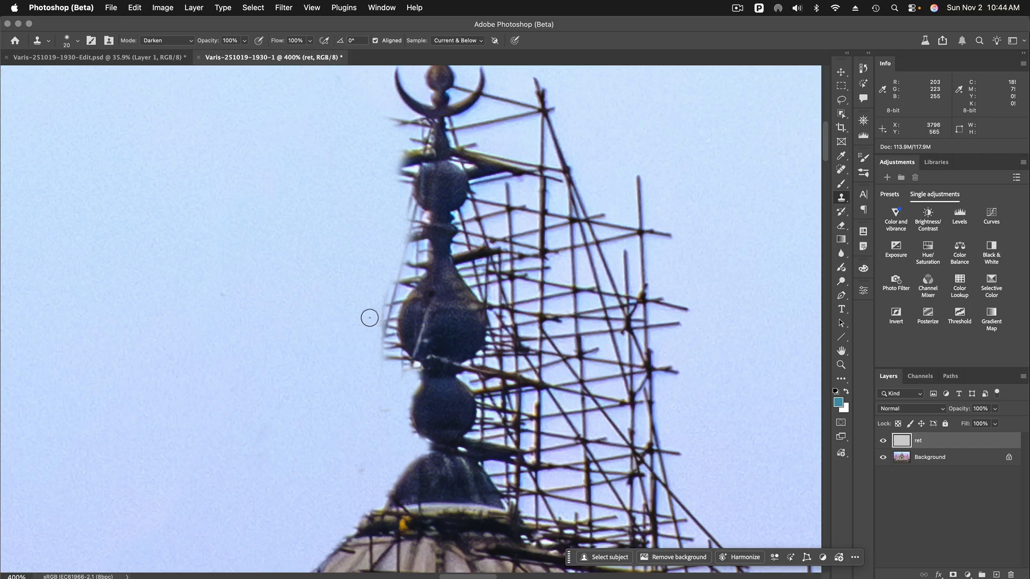
{"action": "left_click_drag", "start_coordinate": [372, 317], "coordinate": [380, 291]}
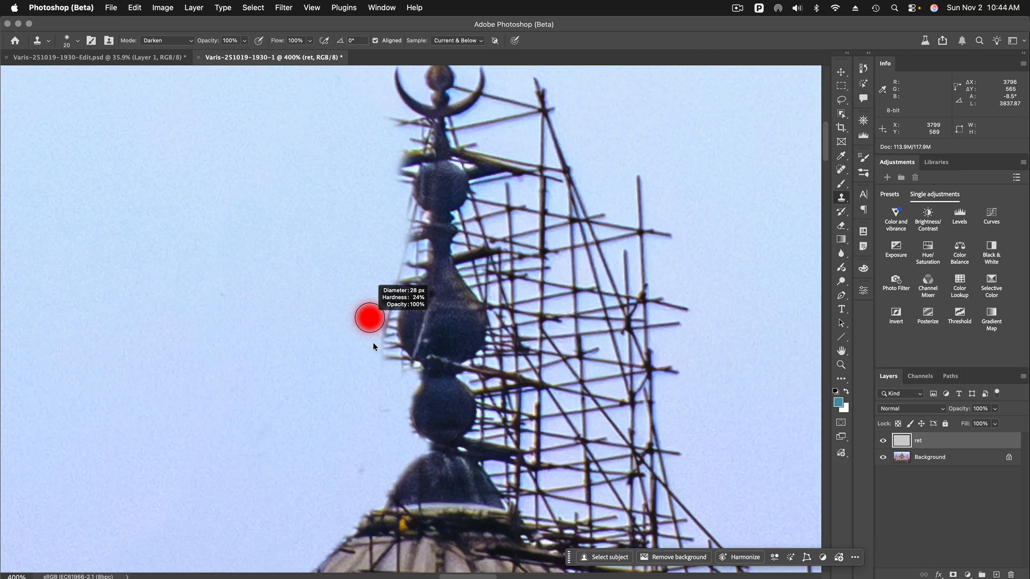
{"action": "mouse_move", "coordinate": [373, 346]}
{"action": "left_mouse_down"}
{"action": "mouse_move", "coordinate": [371, 356]}
{"action": "mouse_move", "coordinate": [374, 324]}
{"action": "mouse_move", "coordinate": [366, 428]}
{"action": "left_mouse_up"}
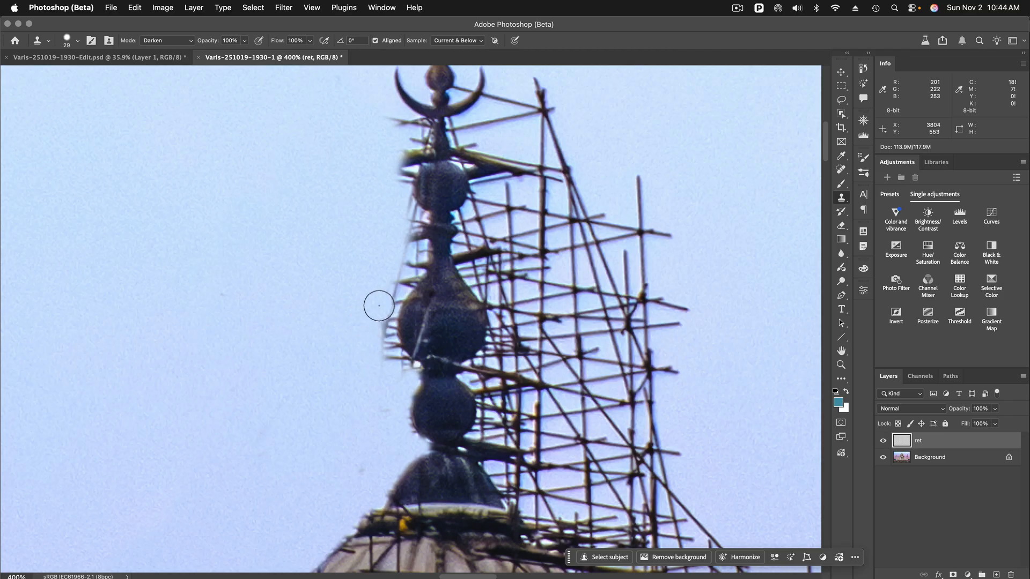
{"action": "key", "text": "bracketleft"}
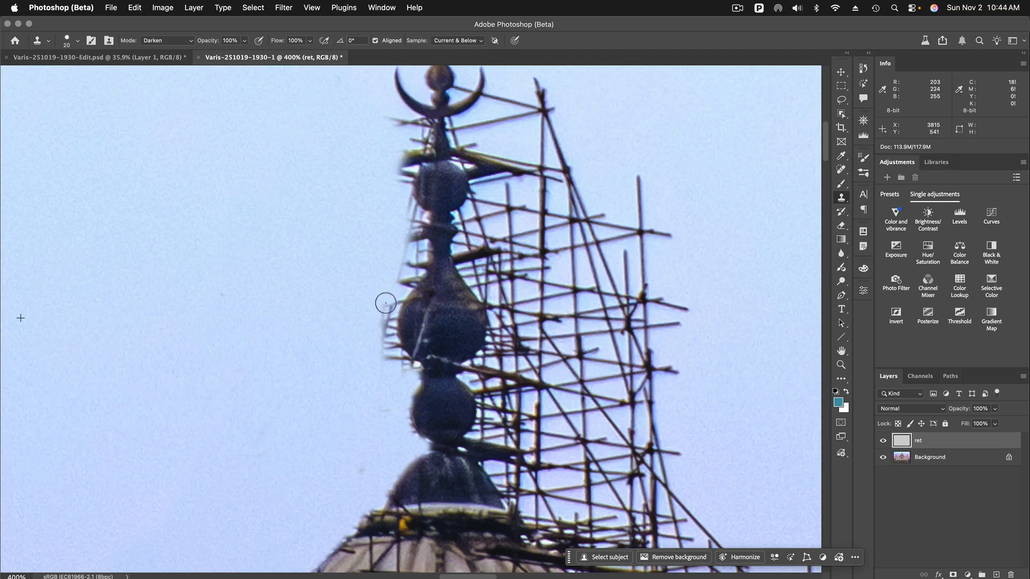
{"action": "left_click_drag", "start_coordinate": [390, 296], "coordinate": [384, 348]}
{"action": "mouse_move", "coordinate": [385, 313]}
{"action": "left_mouse_down"}
{"action": "mouse_move", "coordinate": [391, 352]}
{"action": "mouse_move", "coordinate": [384, 345]}
{"action": "mouse_move", "coordinate": [410, 364]}
{"action": "mouse_move", "coordinate": [390, 344]}
{"action": "left_mouse_up"}
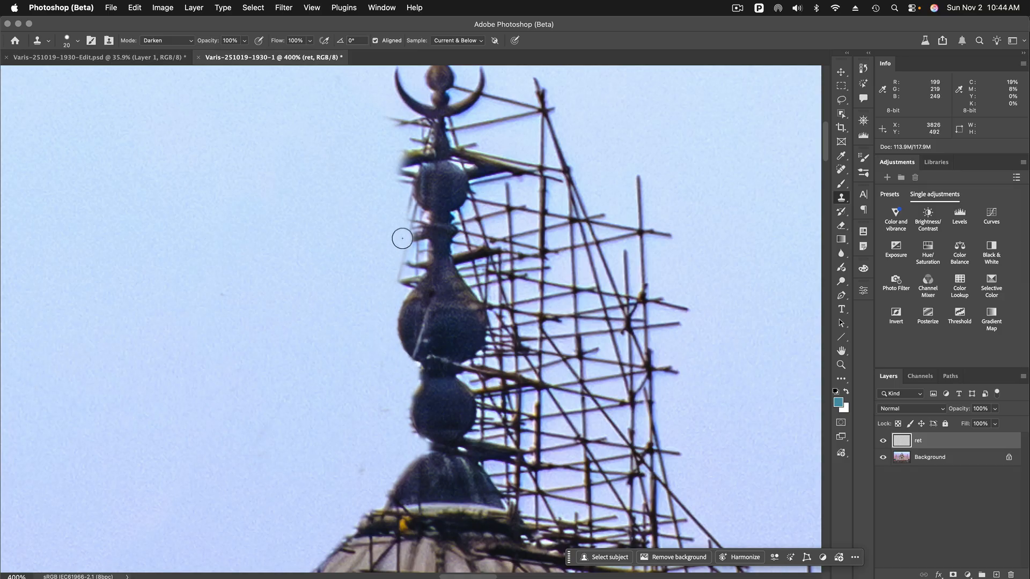
{"action": "mouse_move", "coordinate": [411, 215]}
{"action": "left_mouse_down"}
{"action": "mouse_move", "coordinate": [416, 251]}
{"action": "mouse_move", "coordinate": [399, 284]}
{"action": "mouse_move", "coordinate": [404, 271]}
{"action": "left_mouse_up"}
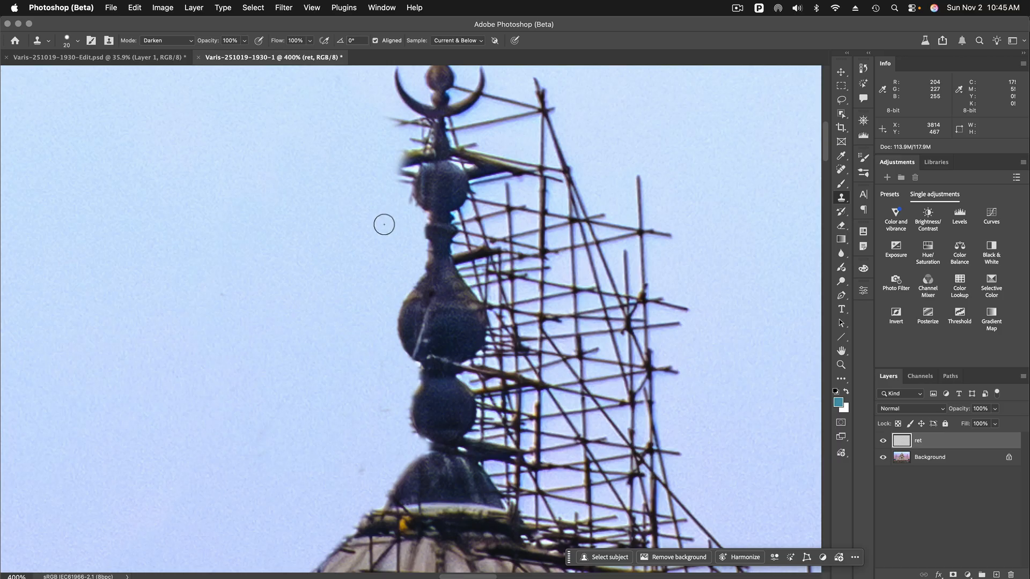
Step: Remove the cables crossing the dome's stonework just below the cornice using the content-aware Spot Healing Brush
{"action": "scroll", "coordinate": [468, 455], "scroll_direction": "down", "scroll_amount": 5}
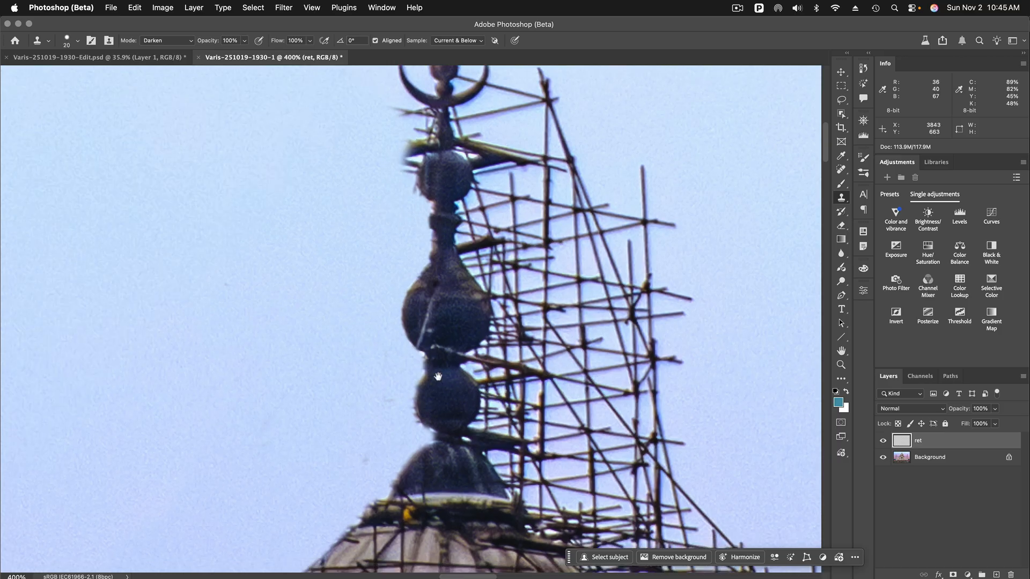
{"action": "scroll", "coordinate": [469, 455], "scroll_direction": "down", "scroll_amount": 2}
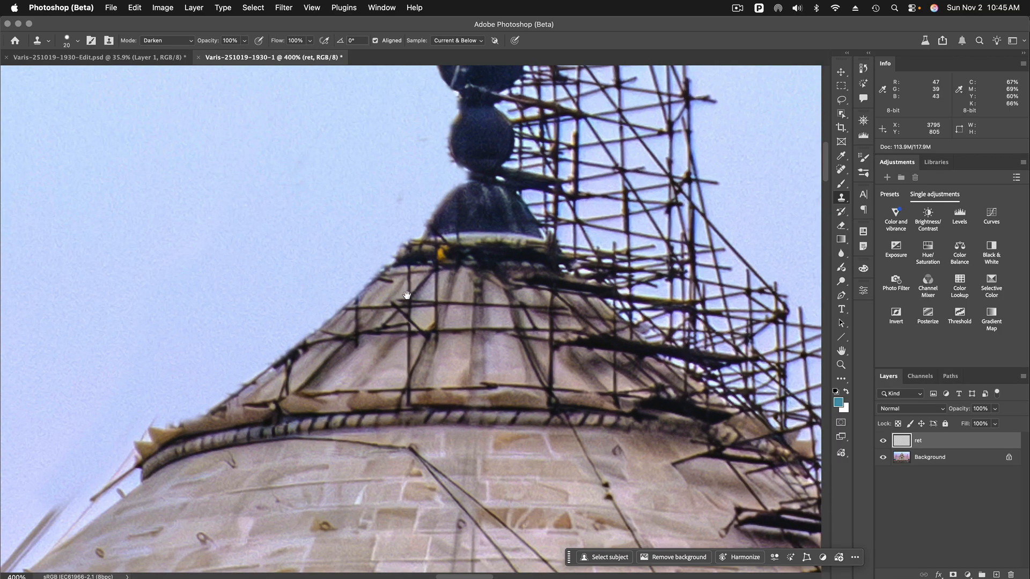
{"action": "left_click", "coordinate": [841, 169]}
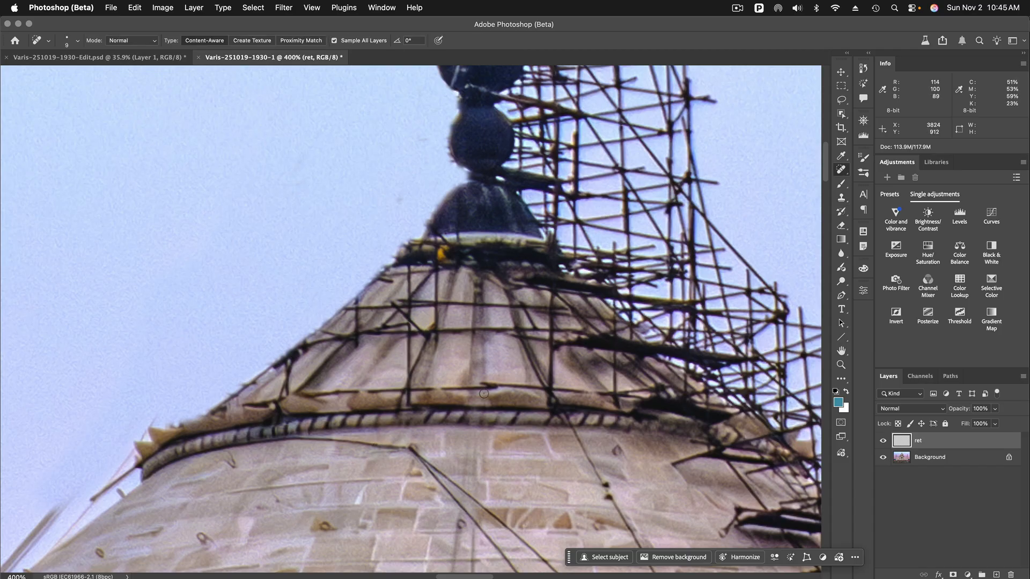
{"action": "right_click", "coordinate": [843, 169]}
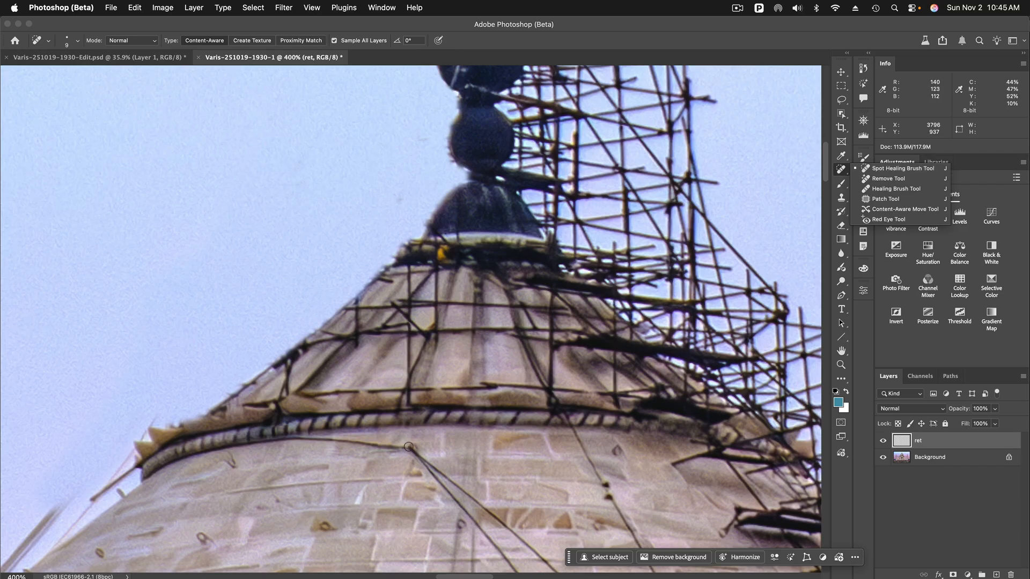
{"action": "left_click", "coordinate": [409, 447]}
{"action": "left_click_drag", "start_coordinate": [419, 457], "coordinate": [439, 485]}
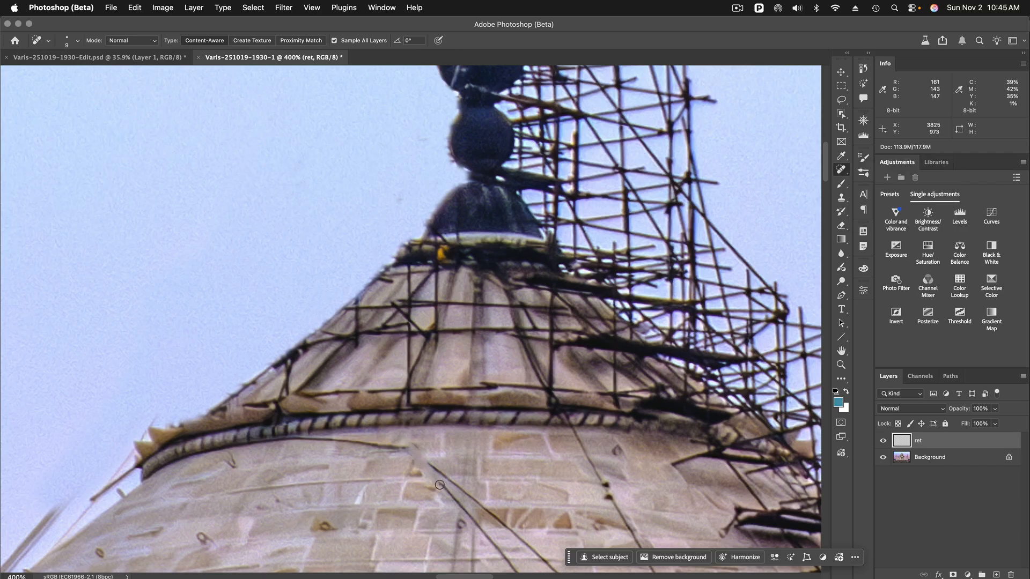
{"action": "mouse_move", "coordinate": [416, 446]}
{"action": "left_mouse_down"}
{"action": "mouse_move", "coordinate": [478, 504]}
{"action": "mouse_move", "coordinate": [444, 486]}
{"action": "mouse_move", "coordinate": [478, 526]}
{"action": "mouse_move", "coordinate": [504, 523]}
{"action": "left_mouse_up"}
{"action": "left_click_drag", "start_coordinate": [528, 547], "coordinate": [530, 549]}
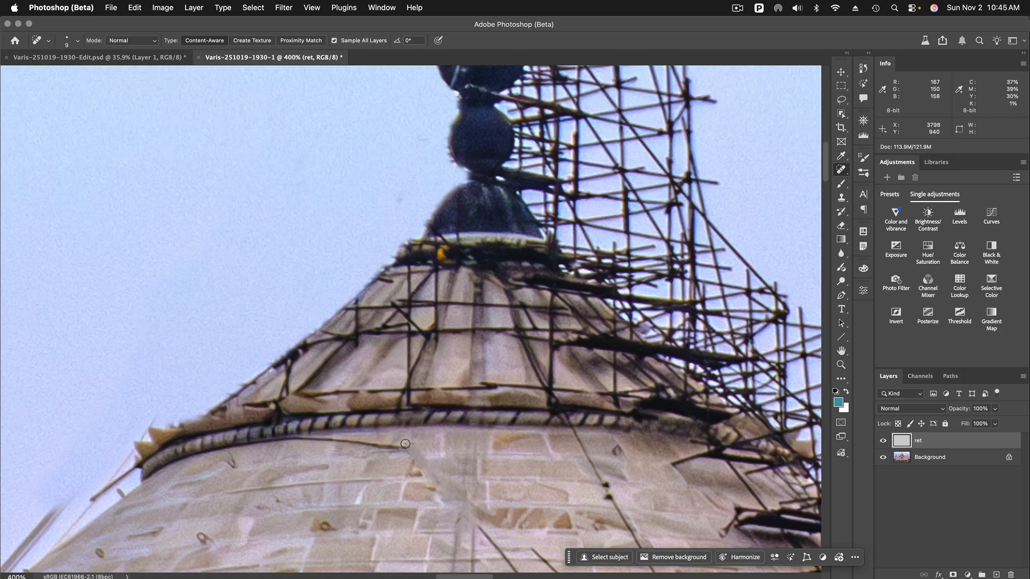
{"action": "left_click_drag", "start_coordinate": [406, 449], "coordinate": [324, 442]}
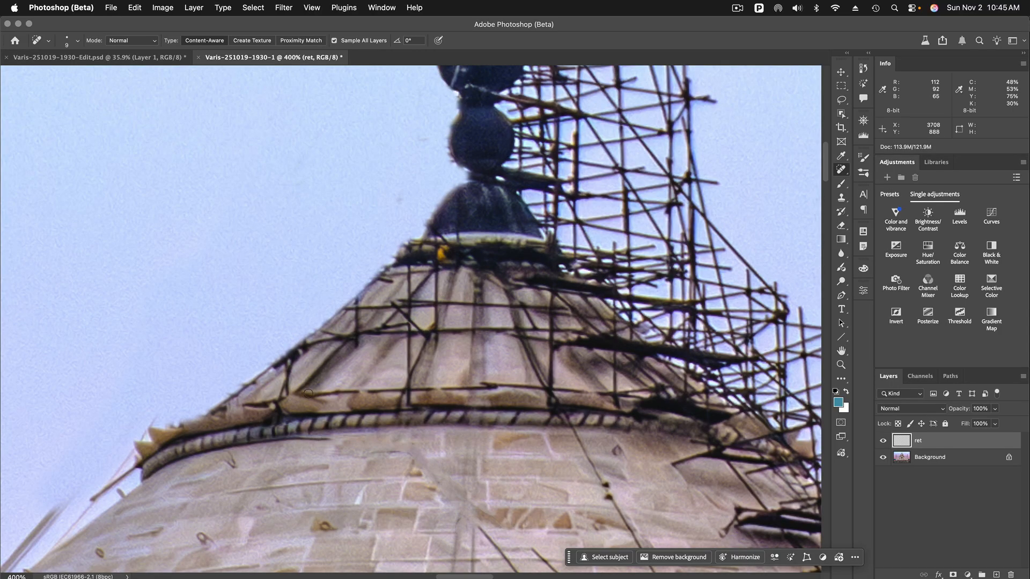
Step: Heal away scaffolding poles on the lower left part of the ribbed cone and the cable remnant beneath the cornice
{"action": "left_click_drag", "start_coordinate": [309, 394], "coordinate": [404, 391]}
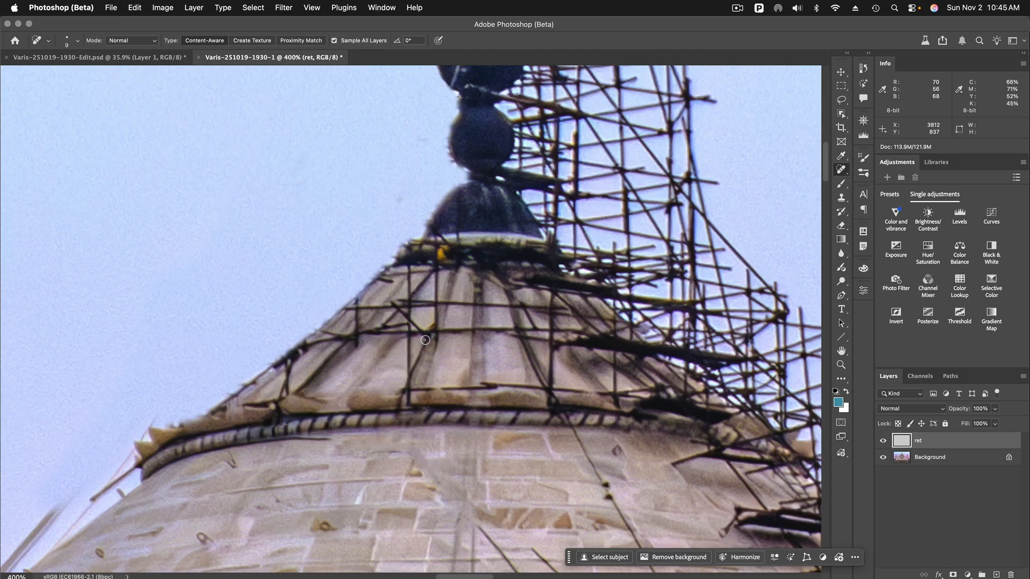
{"action": "left_click_drag", "start_coordinate": [427, 338], "coordinate": [402, 395]}
{"action": "left_click", "coordinate": [399, 392]}
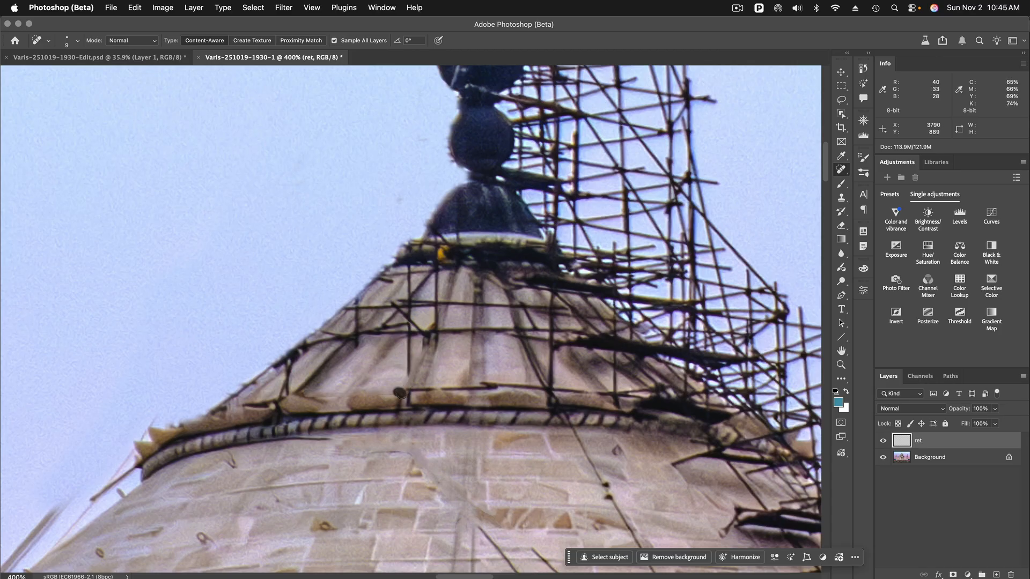
{"action": "left_click", "coordinate": [399, 400]}
{"action": "left_click_drag", "start_coordinate": [408, 340], "coordinate": [407, 370]}
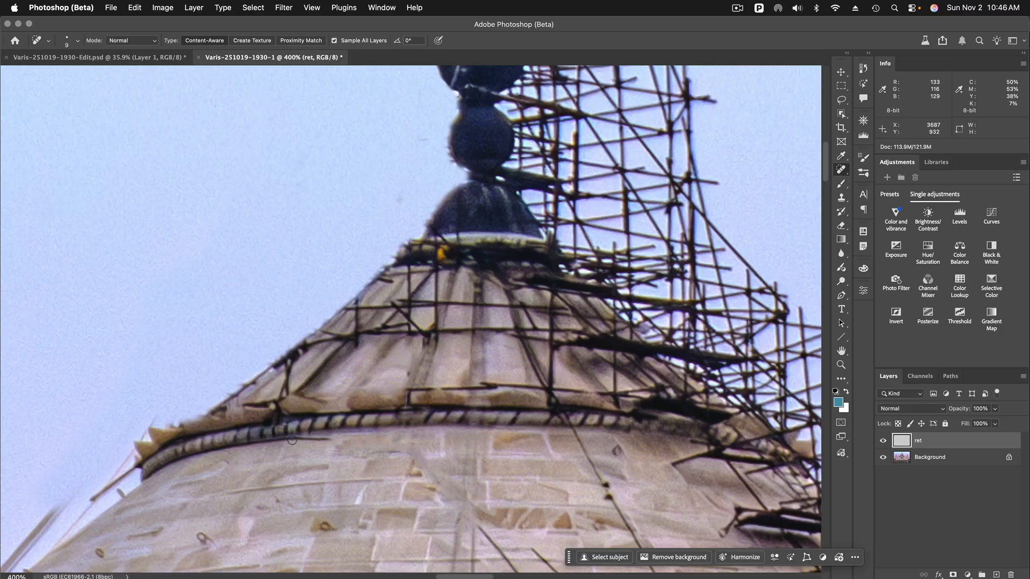
{"action": "left_click_drag", "start_coordinate": [332, 442], "coordinate": [297, 439]}
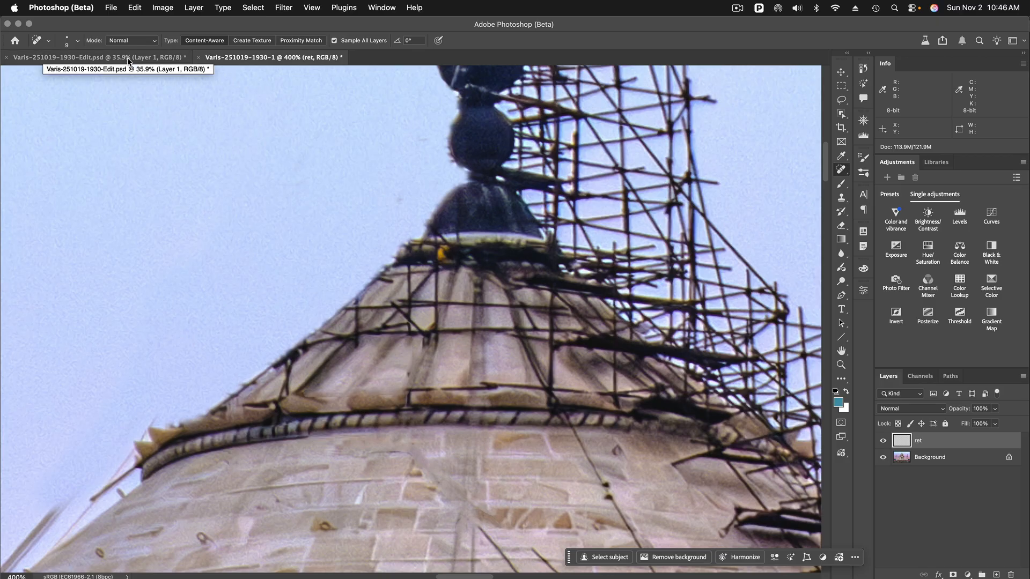
{"action": "scroll", "coordinate": [472, 300], "scroll_direction": "up", "scroll_amount": 5}
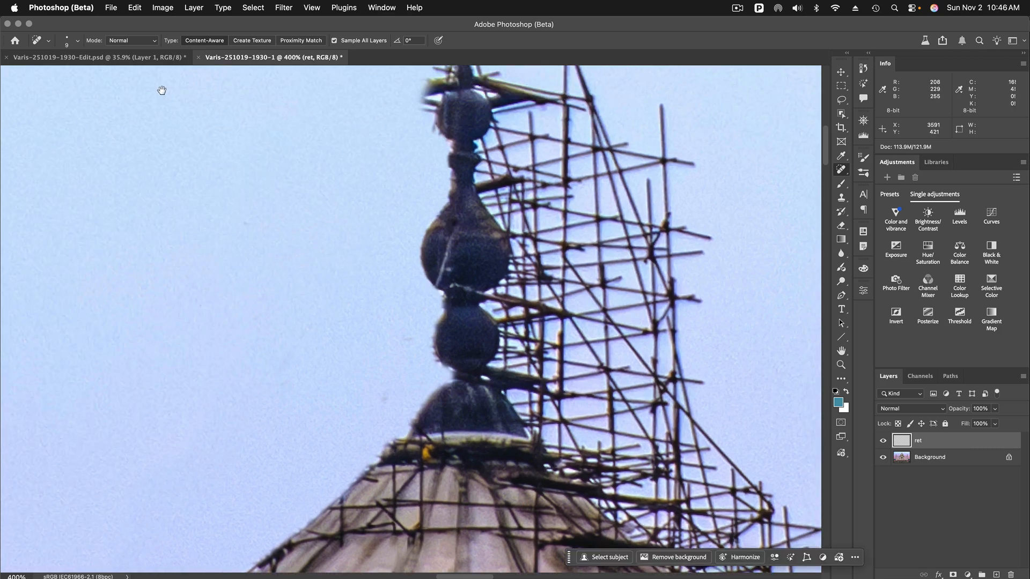
{"action": "left_click", "coordinate": [126, 57]}
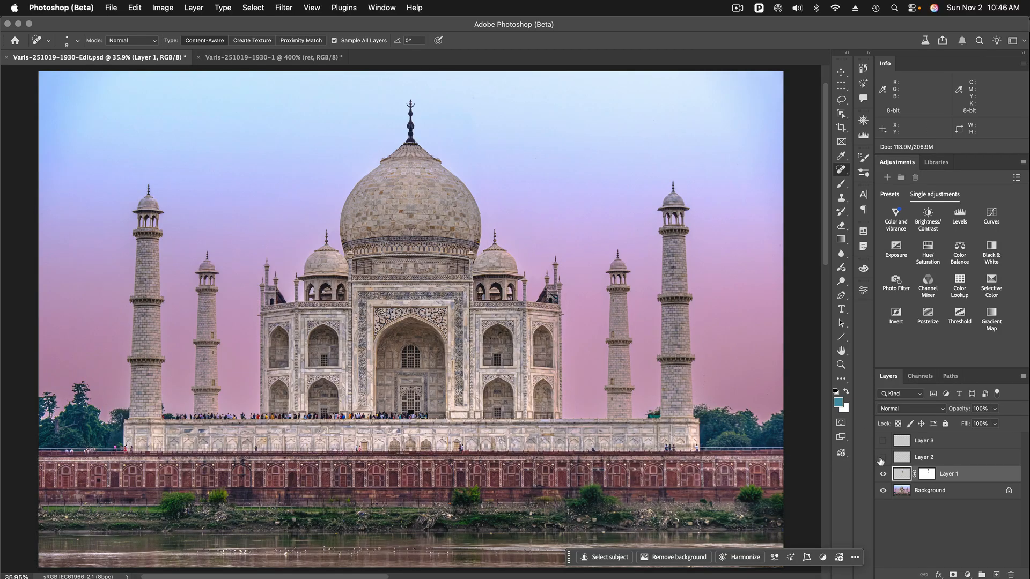
{"action": "left_click", "coordinate": [883, 457]}
{"action": "left_click", "coordinate": [882, 475]}
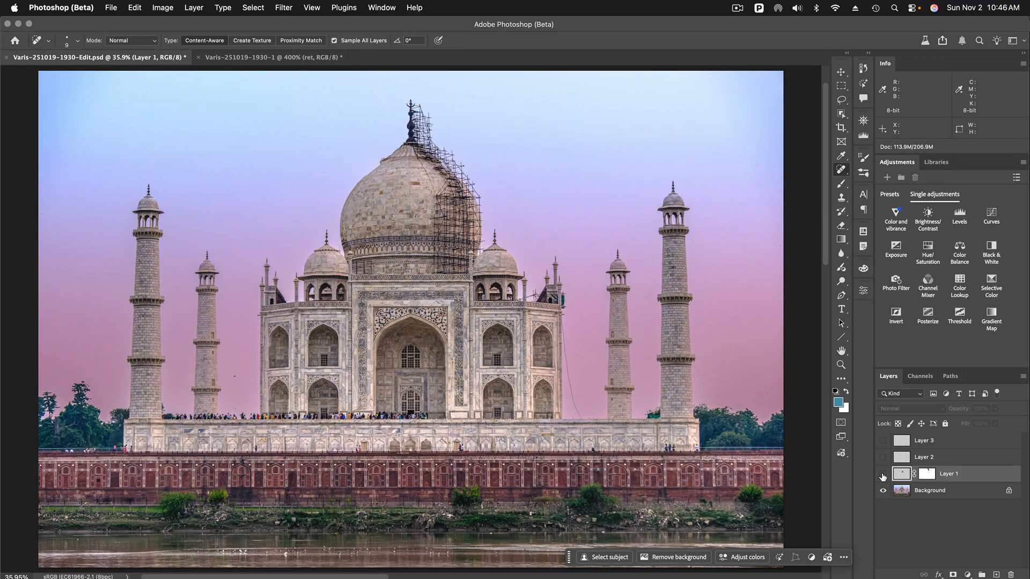
{"action": "left_click", "coordinate": [882, 475]}
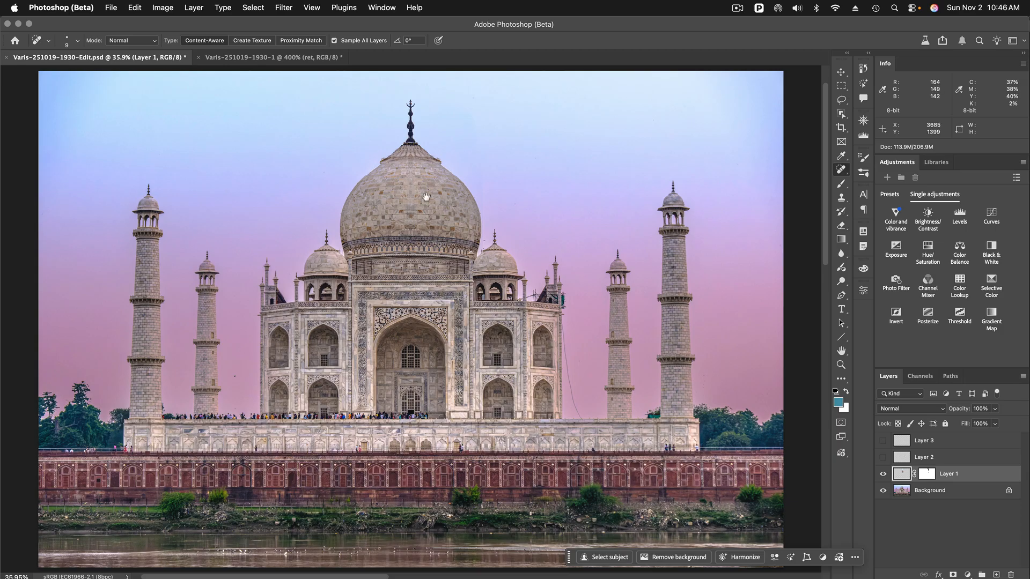
{"action": "left_click", "coordinate": [882, 474]}
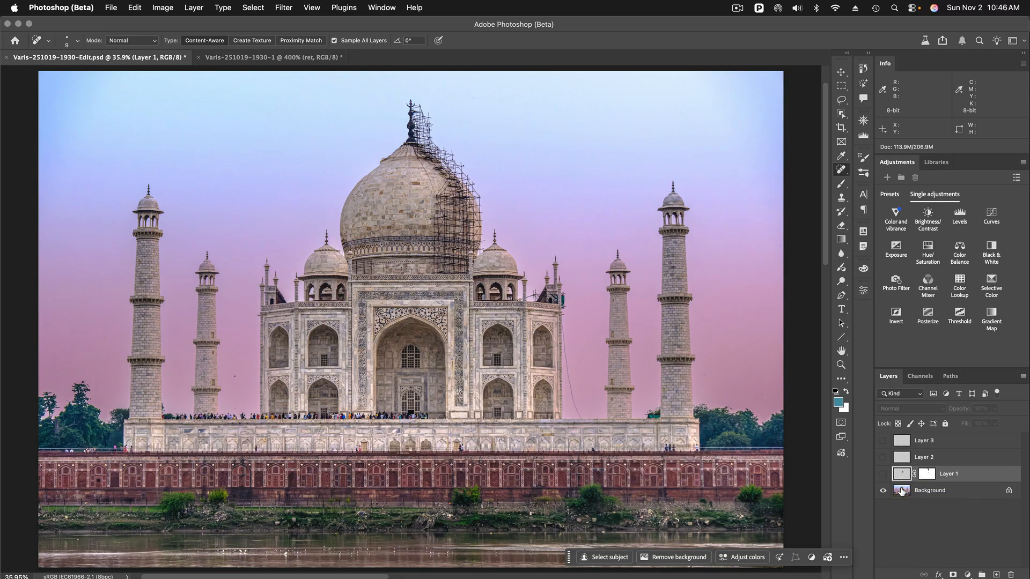
Step: On the Background layer, make a 743 × 1824 px rectangular selection around the dome's left half, starting from the spire's tip
{"action": "left_click", "coordinate": [909, 491]}
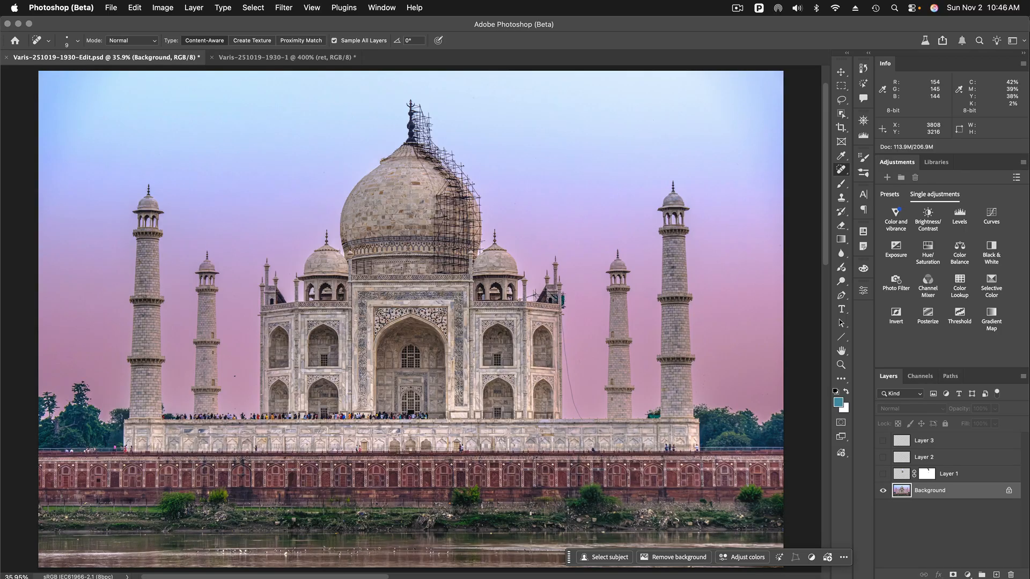
{"action": "left_click", "coordinate": [379, 204], "text": "super"}
{"action": "left_click", "coordinate": [379, 204], "text": "super"}
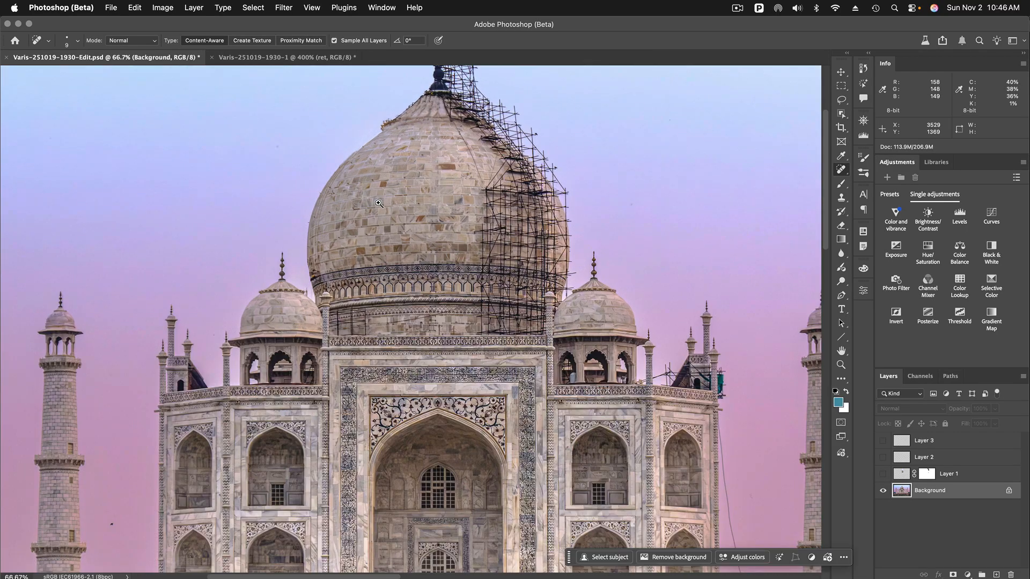
{"action": "left_click", "coordinate": [408, 197], "text": "super"}
{"action": "left_click_drag", "start_coordinate": [432, 180], "coordinate": [454, 332]}
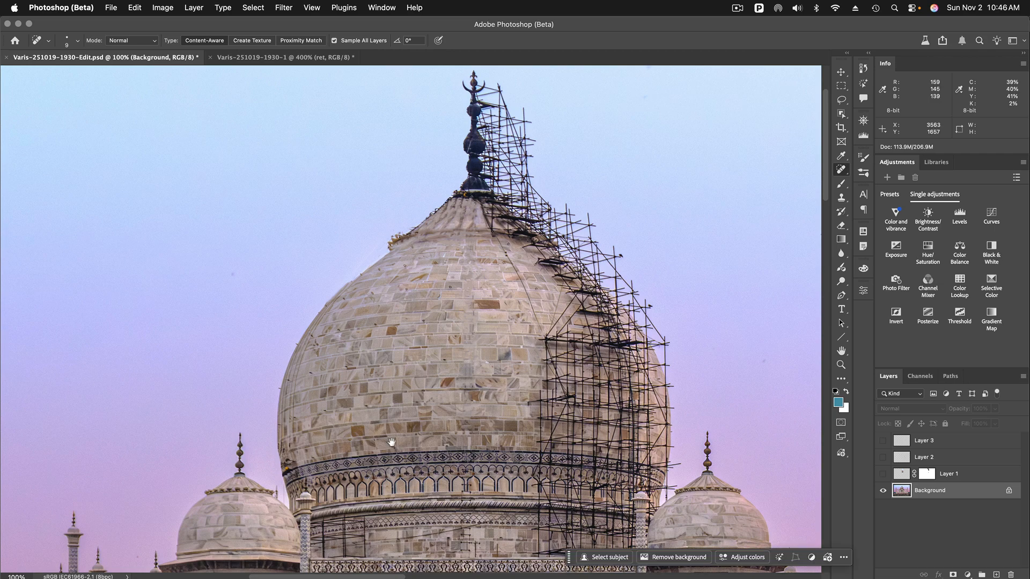
{"action": "left_click", "coordinate": [842, 88]}
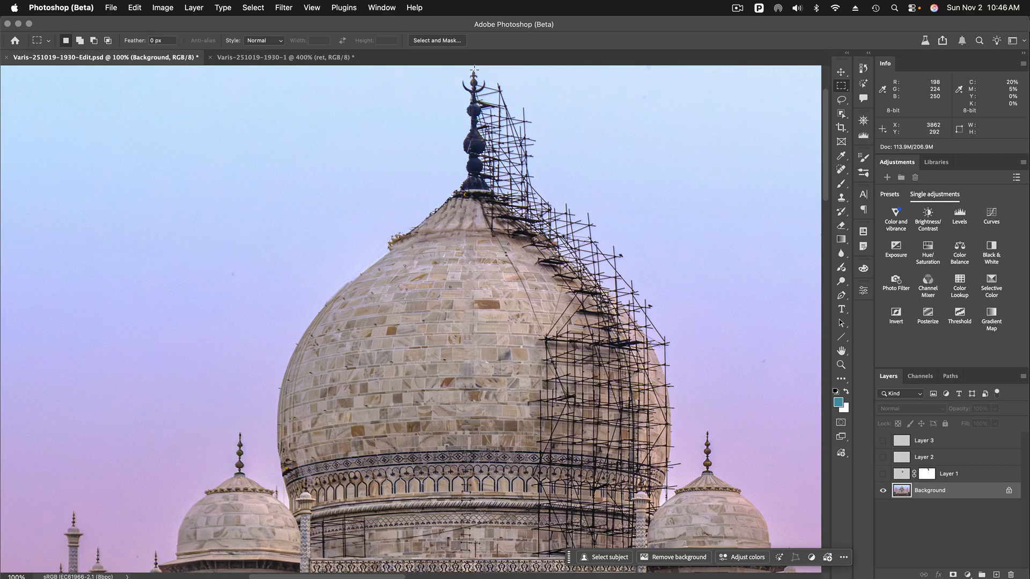
{"action": "left_click_drag", "start_coordinate": [474, 69], "coordinate": [310, 333]}
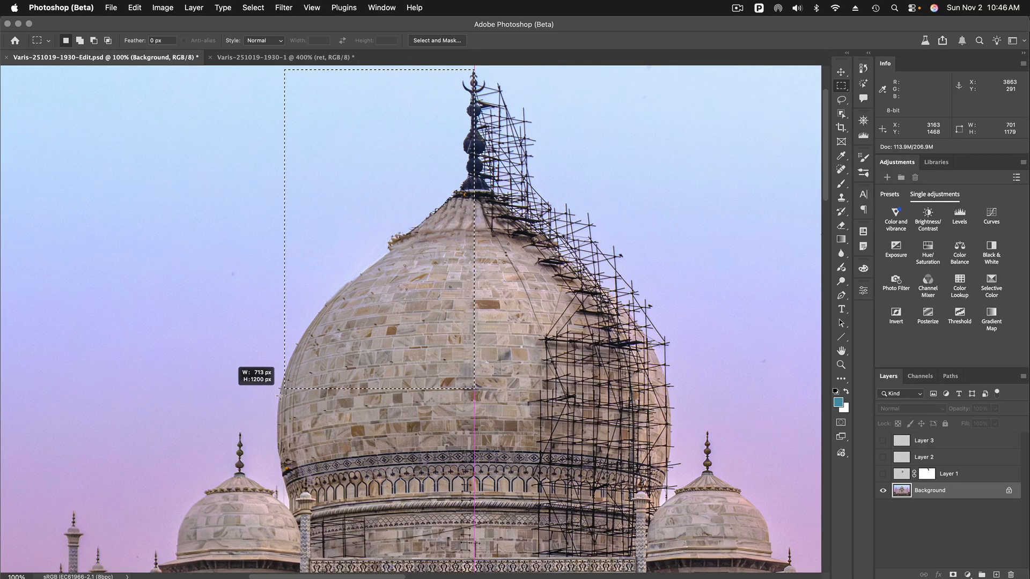
{"action": "left_click_drag", "start_coordinate": [274, 452], "coordinate": [276, 486]}
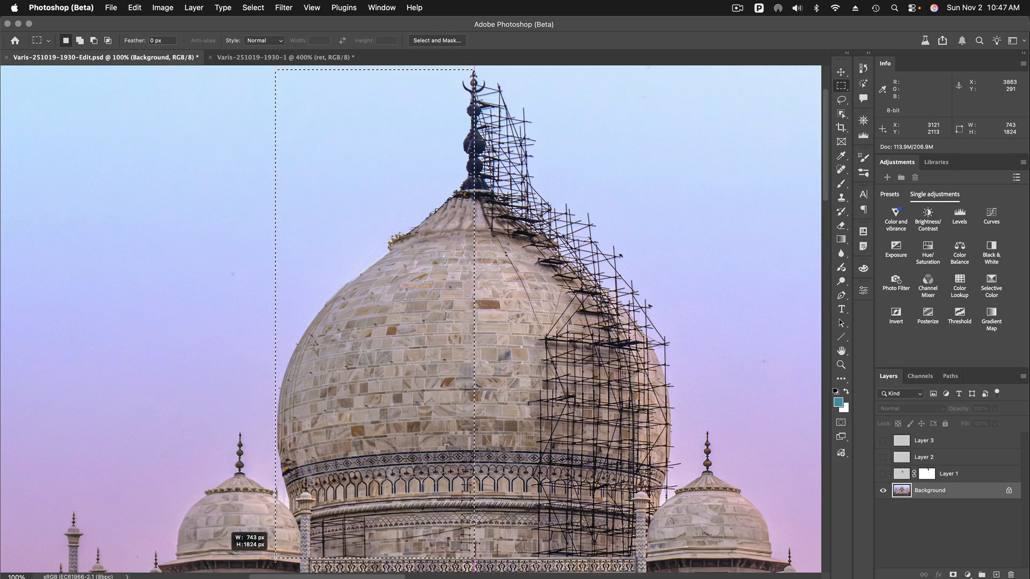
{"action": "left_click_drag", "start_coordinate": [274, 558], "coordinate": [276, 558]}
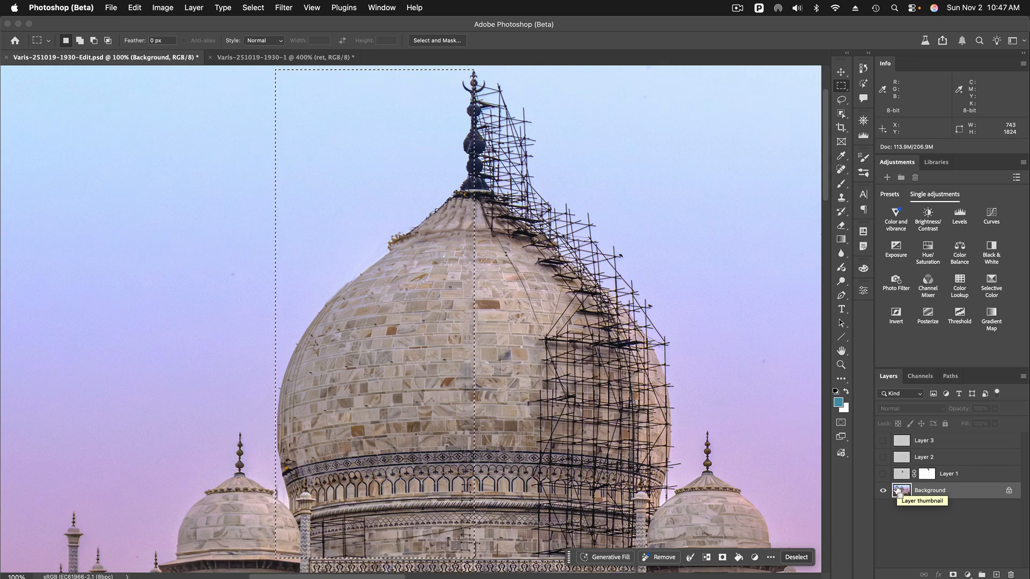
Step: Copy the selected dome half to a new layer, hide the Background, and flip the copy horizontally
{"action": "key", "text": "super+j"}
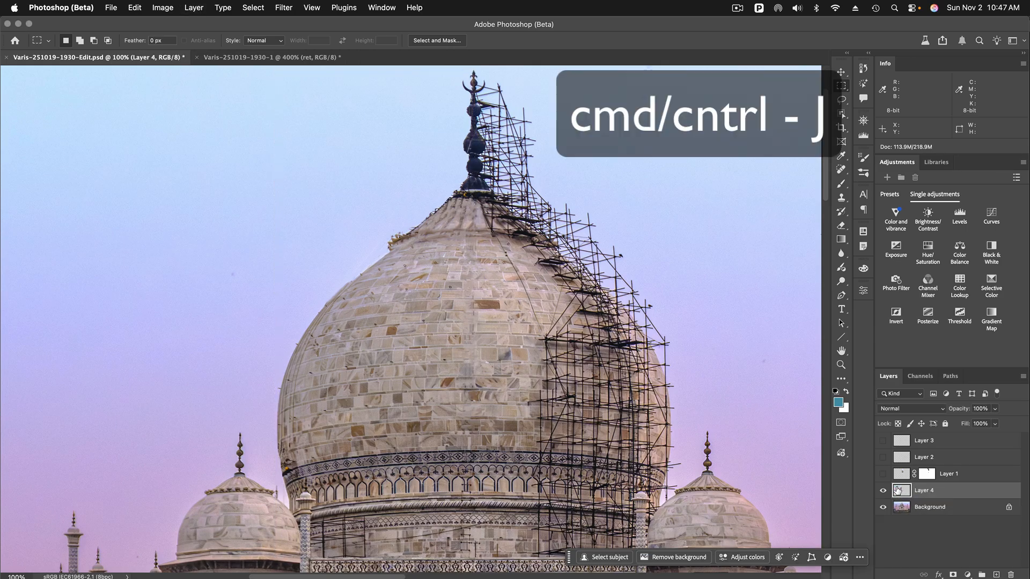
{"action": "left_click", "coordinate": [883, 508]}
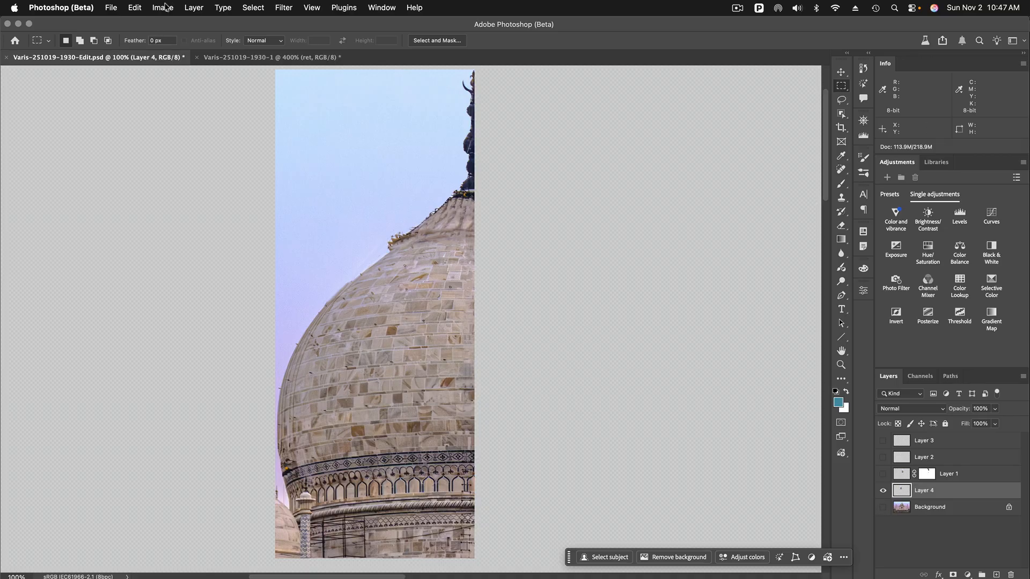
{"action": "left_click", "coordinate": [134, 8]}
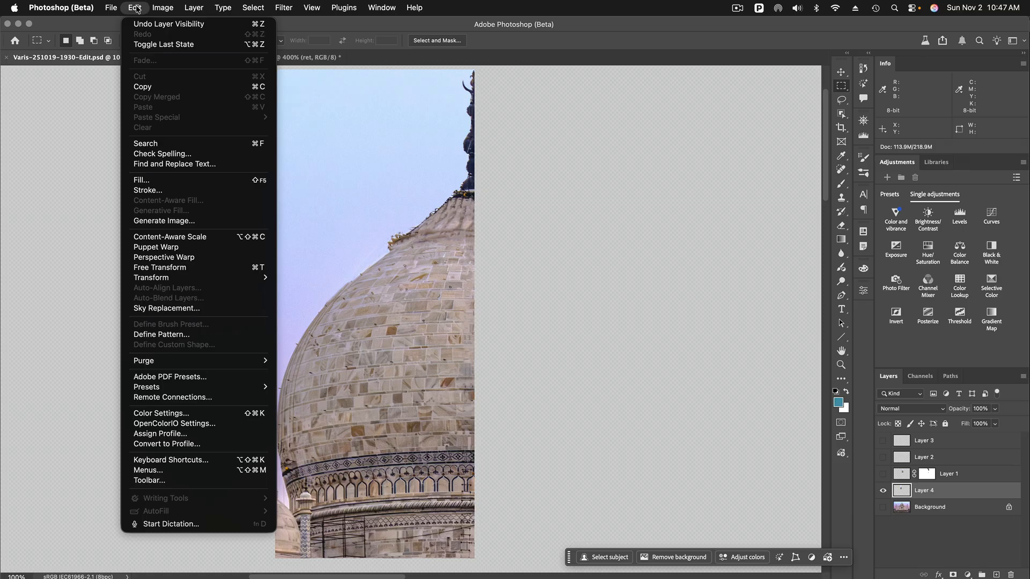
{"action": "mouse_move", "coordinate": [253, 274]}
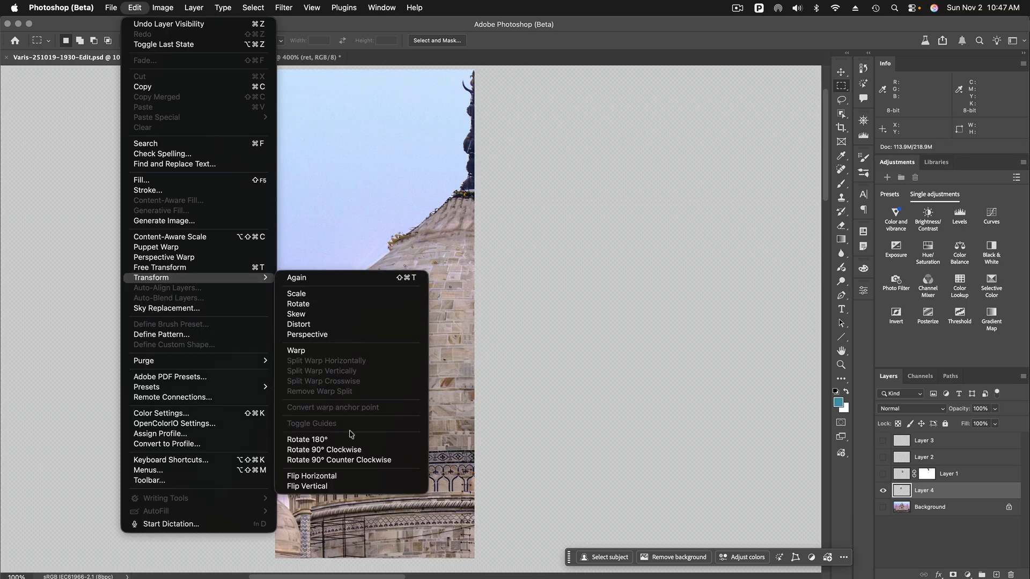
{"action": "left_click", "coordinate": [344, 478]}
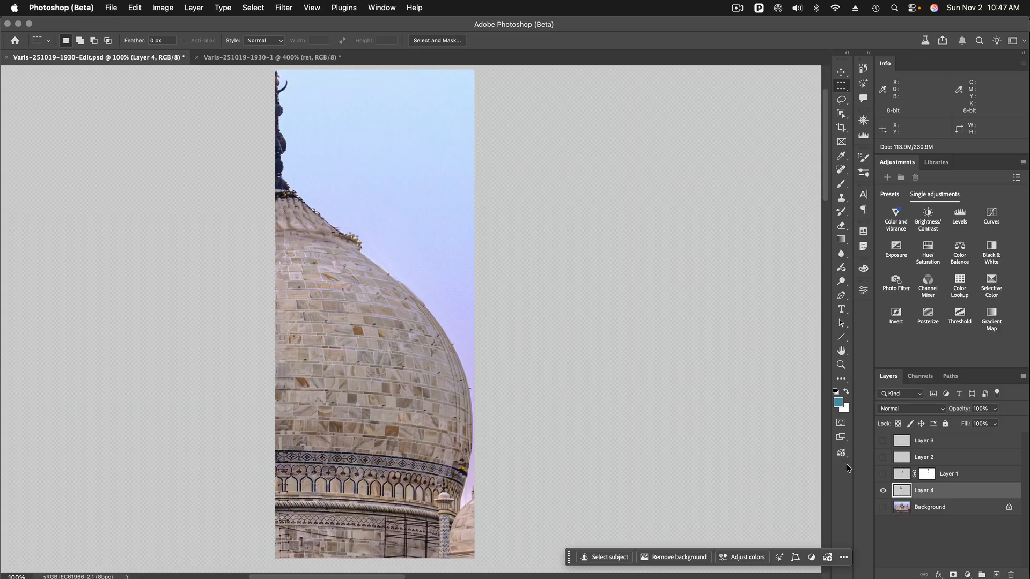
Step: Show the Background again and move the flipped half 743 px to the right, aligned with the spire's centre line
{"action": "left_click", "coordinate": [882, 507]}
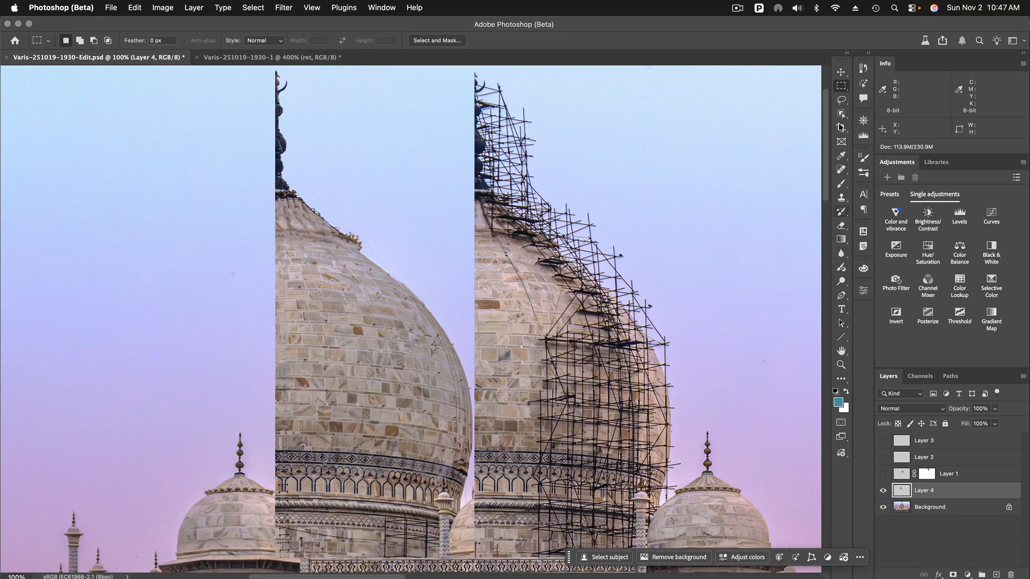
{"action": "left_click", "coordinate": [842, 73]}
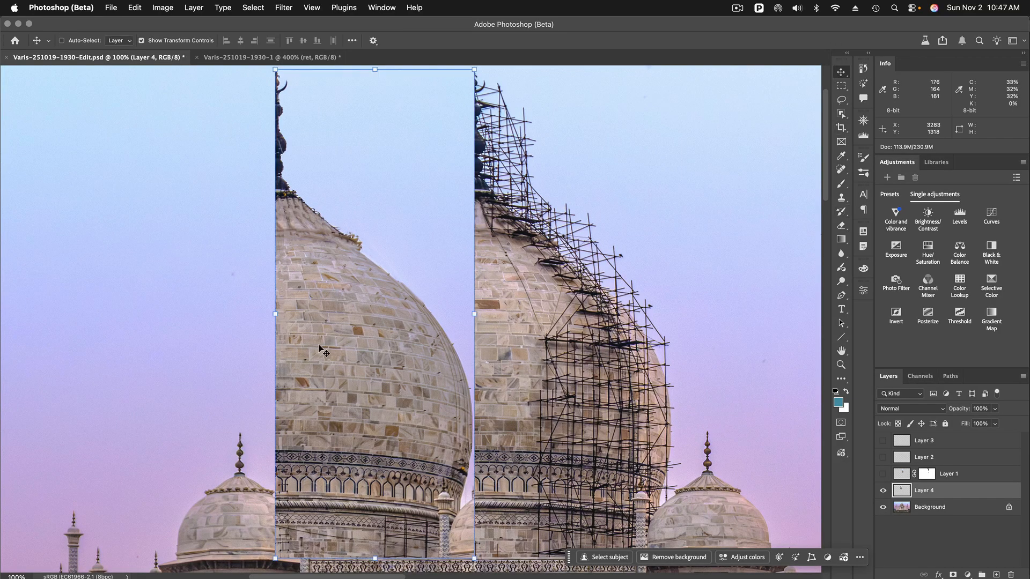
{"action": "left_click_drag", "start_coordinate": [325, 349], "coordinate": [522, 347]}
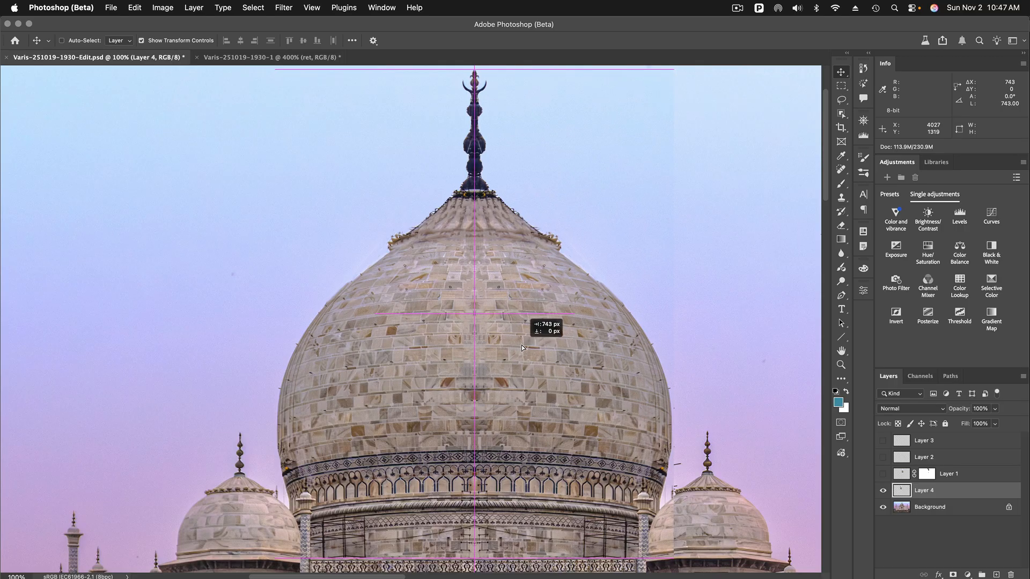
{"action": "left_click_drag", "start_coordinate": [522, 346], "coordinate": [522, 345]}
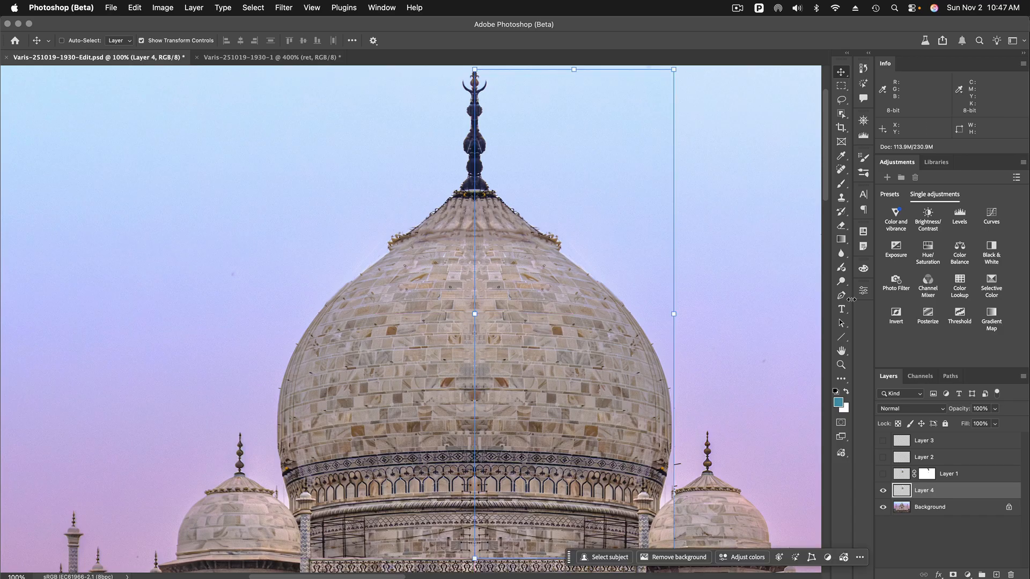
Step: Examine the mirrored dome at 200% along its centre seam, ornamental bands, cone and the edges next to both small domes
{"action": "left_click", "coordinate": [841, 352]}
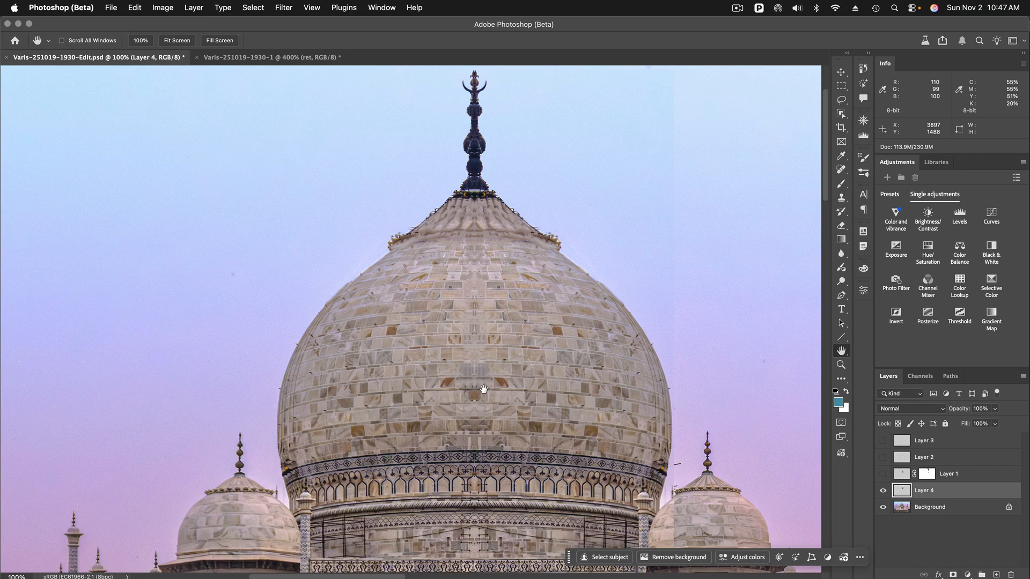
{"action": "left_click", "coordinate": [477, 413], "text": "super"}
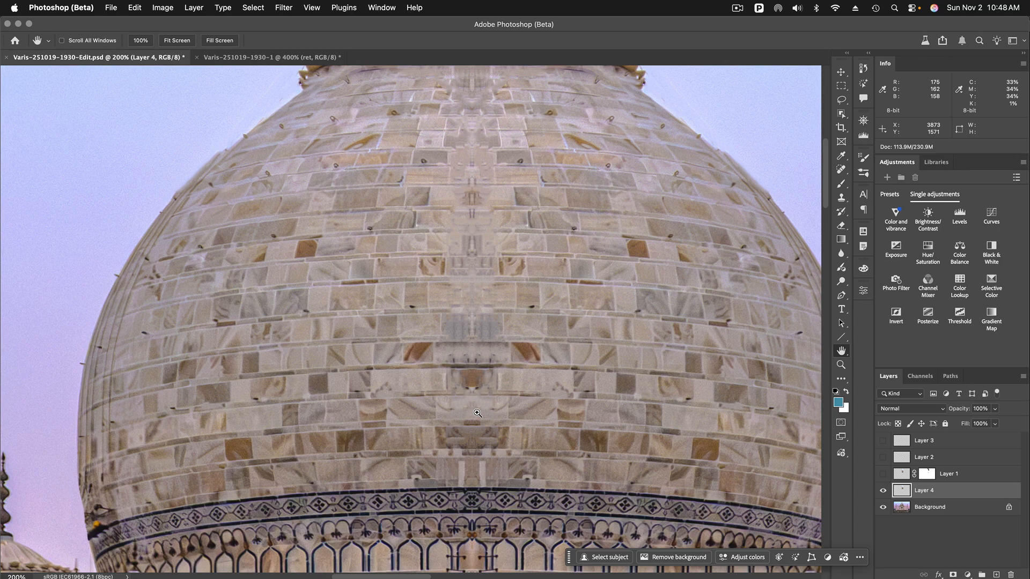
{"action": "scroll", "coordinate": [466, 338], "scroll_direction": "down", "scroll_amount": 5}
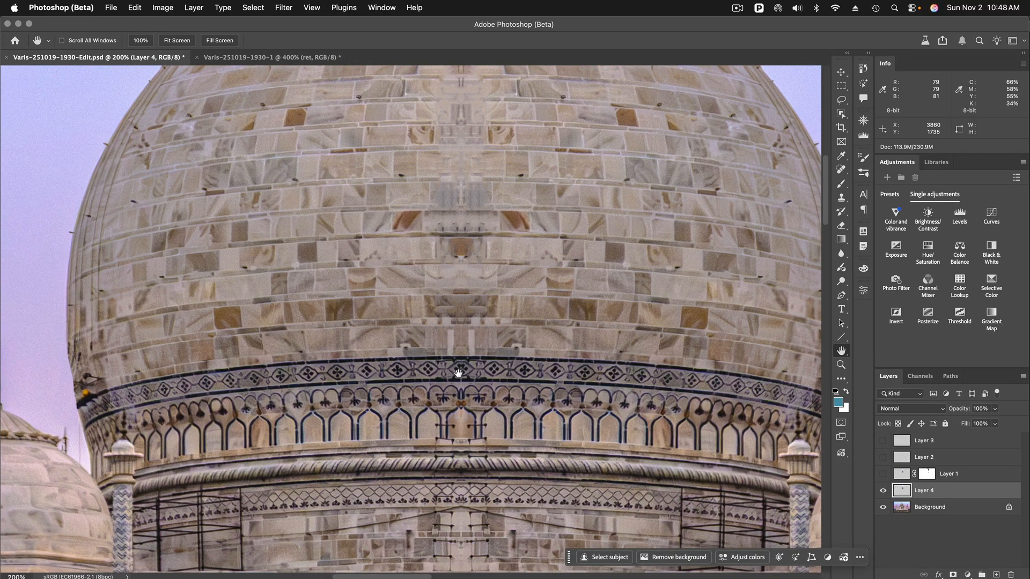
{"action": "scroll", "coordinate": [473, 460], "scroll_direction": "down", "scroll_amount": 5}
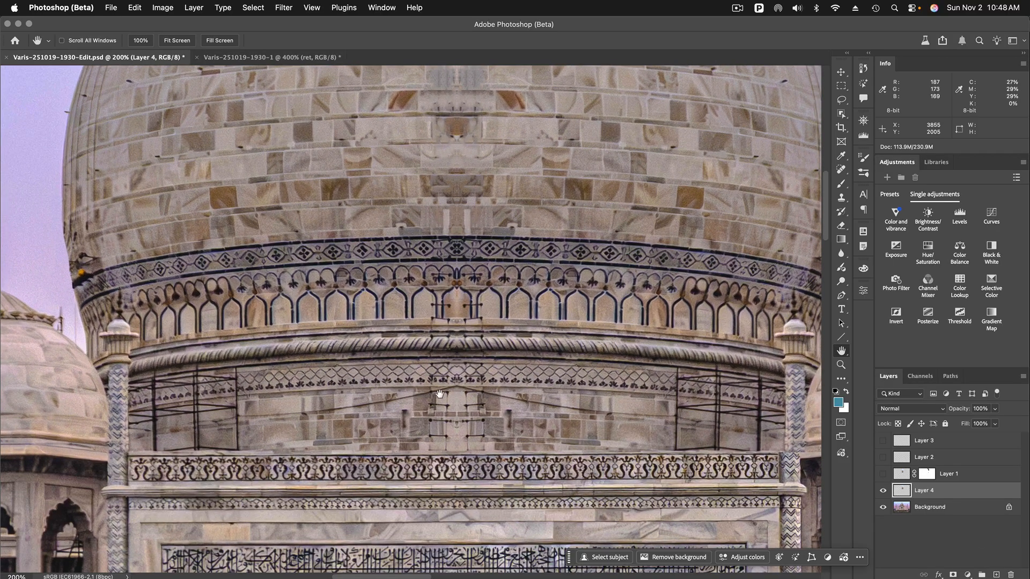
{"action": "scroll", "coordinate": [468, 235], "scroll_direction": "up", "scroll_amount": 5}
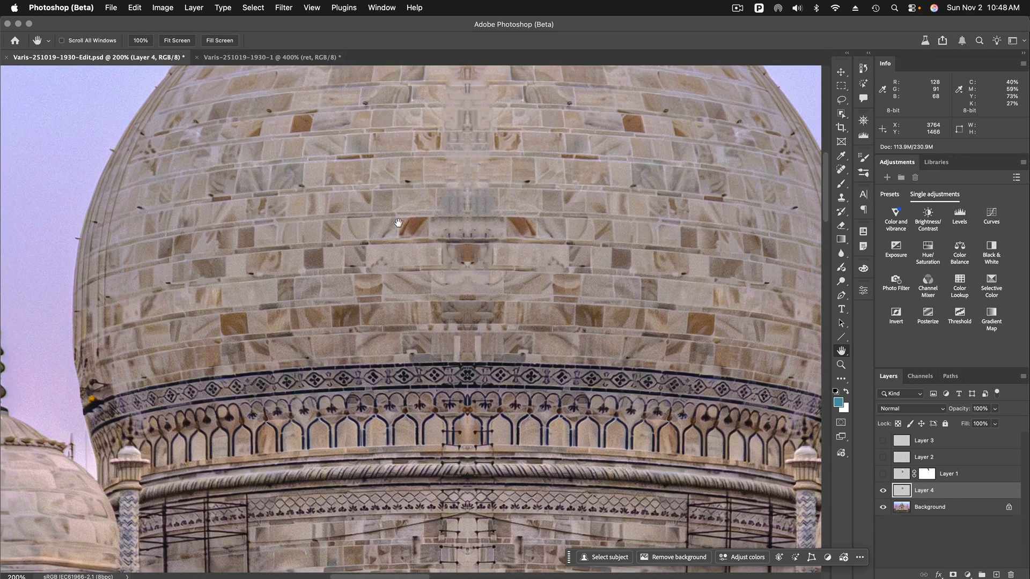
{"action": "scroll", "coordinate": [410, 227], "scroll_direction": "up", "scroll_amount": 5}
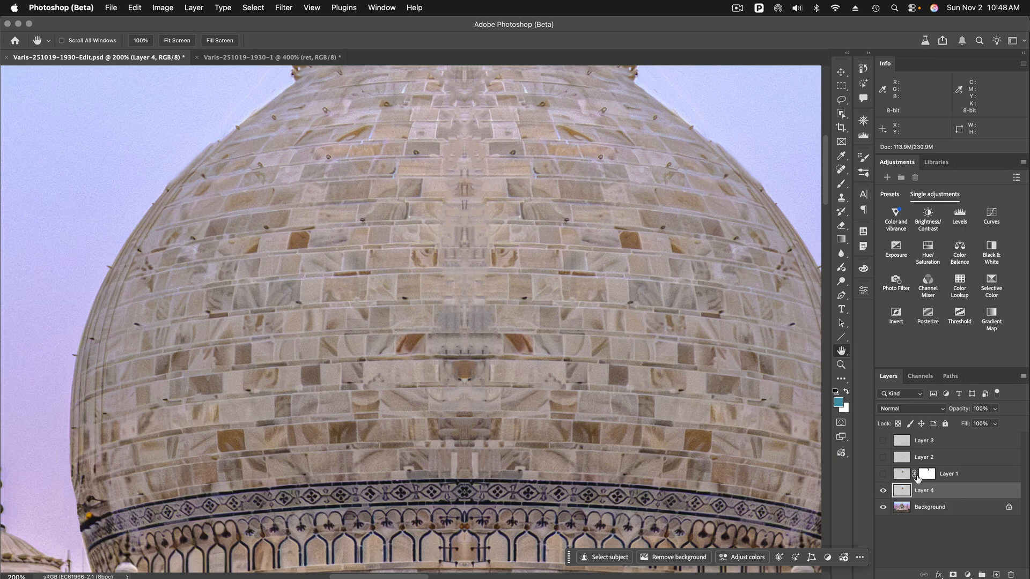
{"action": "scroll", "coordinate": [660, 293], "scroll_direction": "up", "scroll_amount": 15}
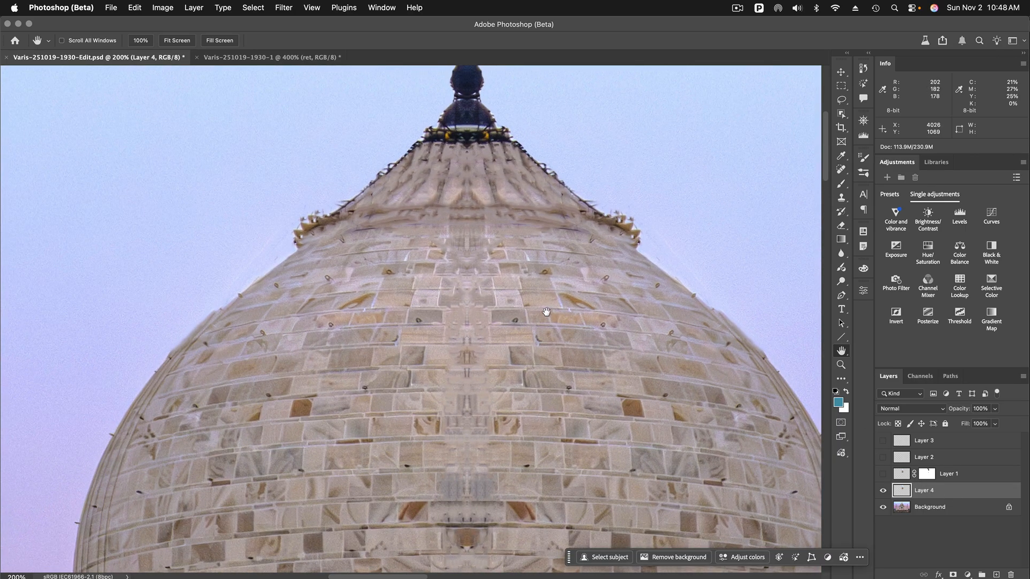
{"action": "scroll", "coordinate": [521, 436], "scroll_direction": "down", "scroll_amount": 15}
{"action": "scroll", "coordinate": [673, 337], "scroll_direction": "right", "scroll_amount": 3}
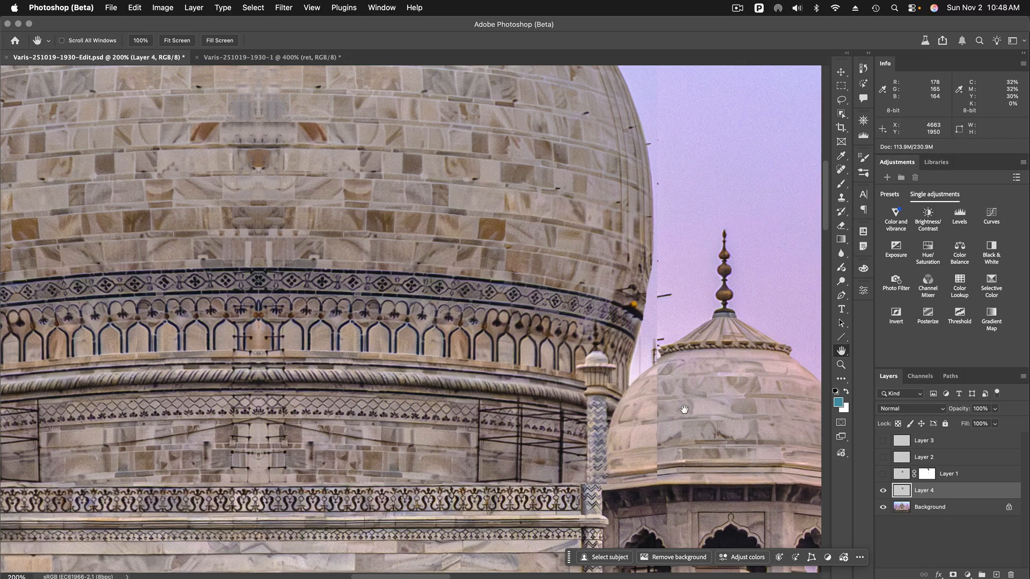
{"action": "scroll", "coordinate": [357, 402], "scroll_direction": "left", "scroll_amount": 15}
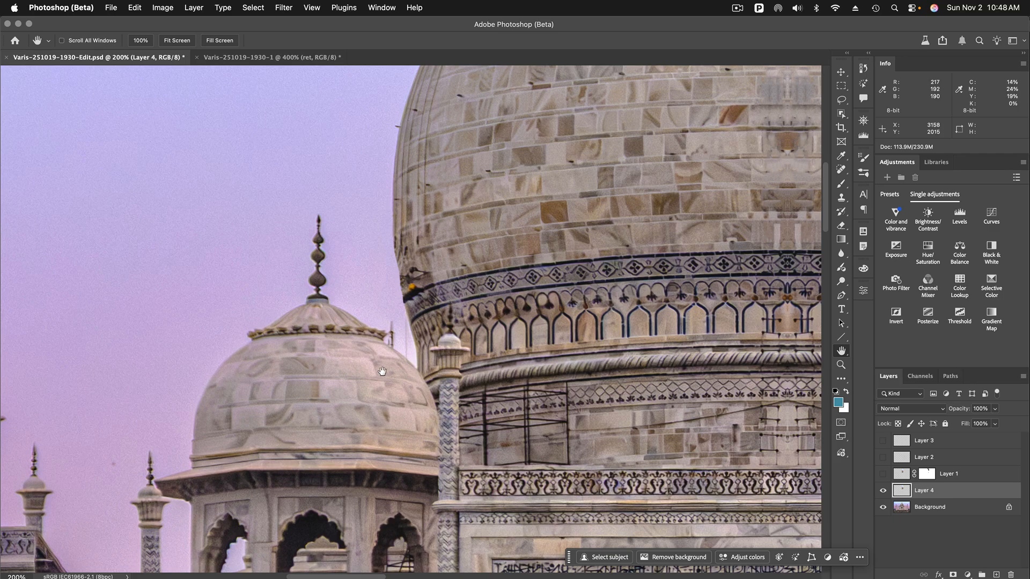
{"action": "scroll", "coordinate": [404, 405], "scroll_direction": "right", "scroll_amount": 15}
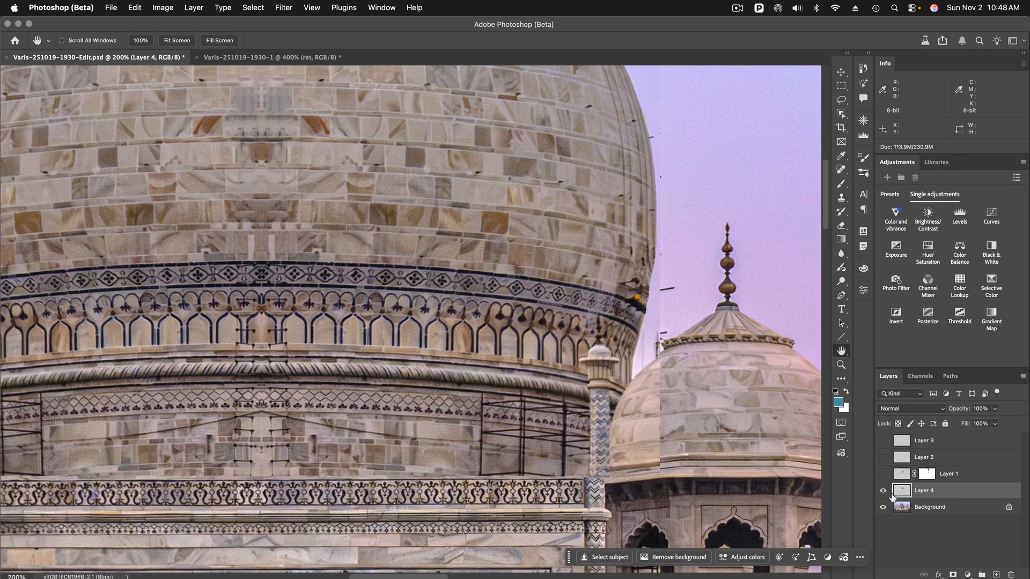
Step: Add a layer mask to Layer 4 and paint it black with a 30 px brush along the copy's edge on the small right dome
{"action": "left_click", "coordinate": [953, 574]}
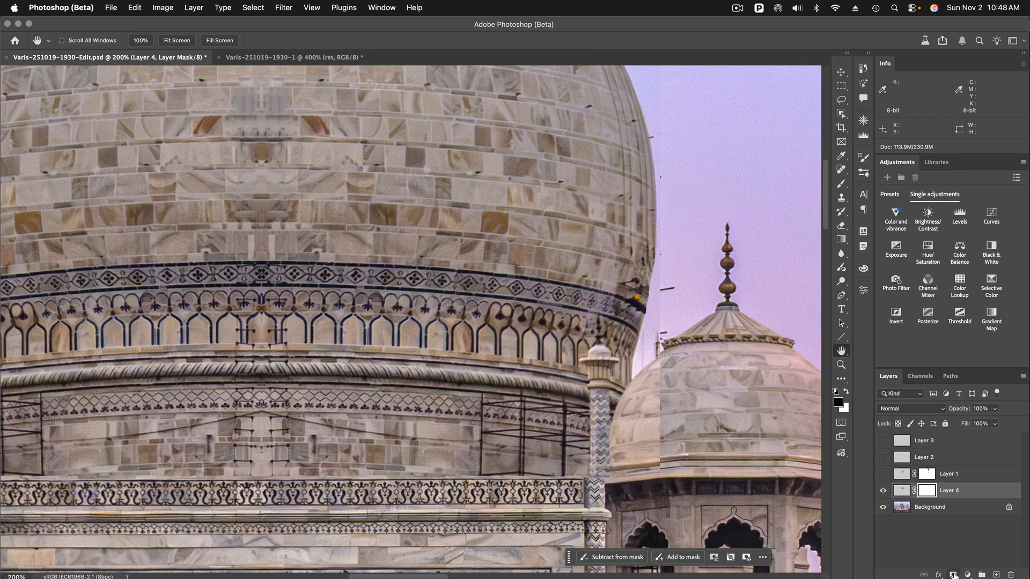
{"action": "left_click", "coordinate": [841, 183]}
{"action": "mouse_move", "coordinate": [663, 366]}
{"action": "left_mouse_down"}
{"action": "mouse_move", "coordinate": [616, 444]}
{"action": "mouse_move", "coordinate": [615, 473]}
{"action": "mouse_move", "coordinate": [639, 415]}
{"action": "mouse_move", "coordinate": [629, 469]}
{"action": "mouse_move", "coordinate": [647, 416]}
{"action": "mouse_move", "coordinate": [644, 443]}
{"action": "mouse_move", "coordinate": [661, 416]}
{"action": "mouse_move", "coordinate": [656, 473]}
{"action": "mouse_move", "coordinate": [620, 475]}
{"action": "mouse_move", "coordinate": [686, 431]}
{"action": "left_mouse_up"}
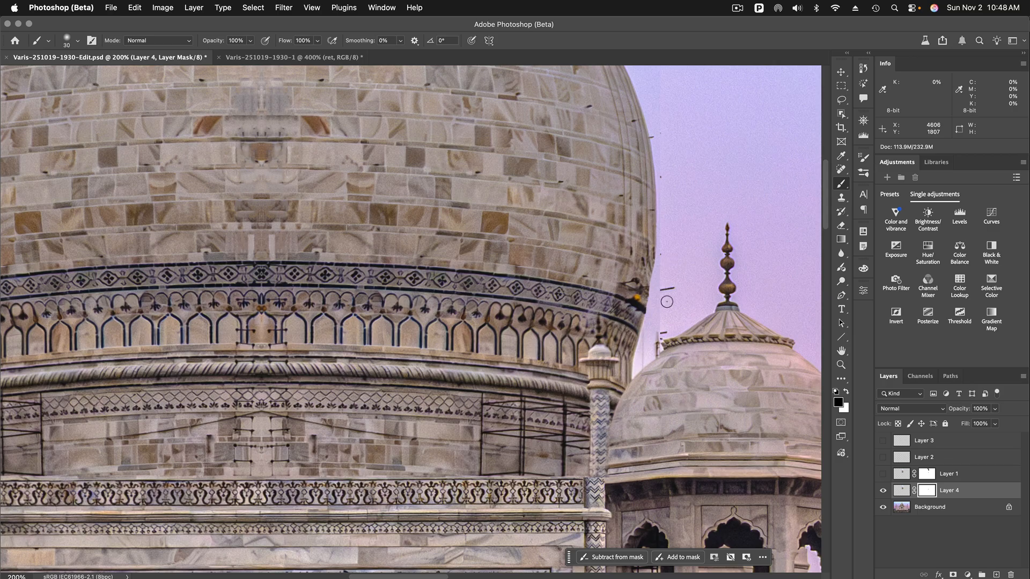
Step: Hide Layer 4 and show Layer 1 instead to view its version of the dome's right side
{"action": "left_click", "coordinate": [883, 490]}
{"action": "left_click", "coordinate": [883, 474]}
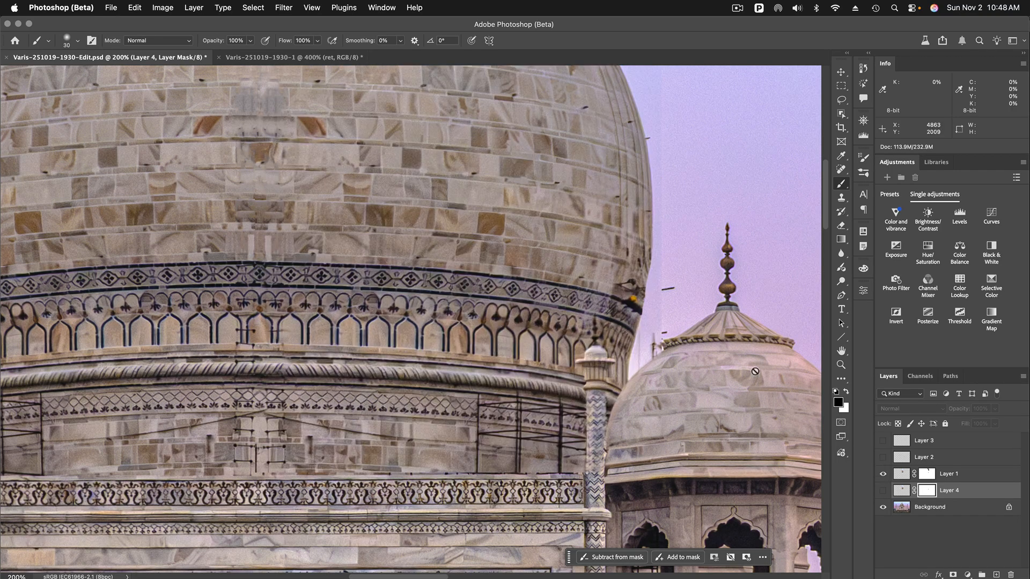
{"action": "scroll", "coordinate": [666, 284], "scroll_direction": "up", "scroll_amount": 5}
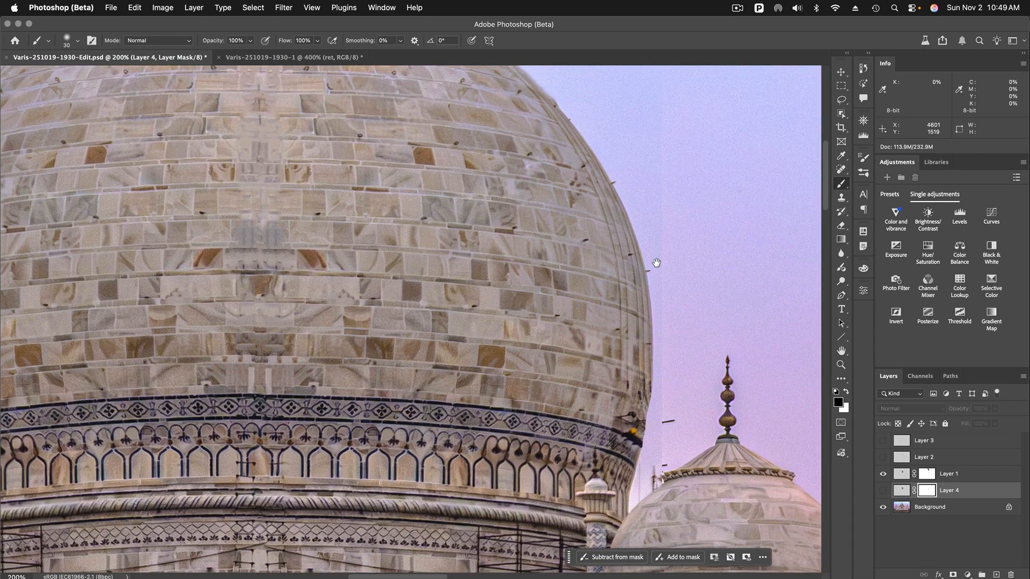
Step: Show the retouching layers Layer 2 and Layer 3 above the masked Layer 1
{"action": "scroll", "coordinate": [680, 357], "scroll_direction": "up", "scroll_amount": 3}
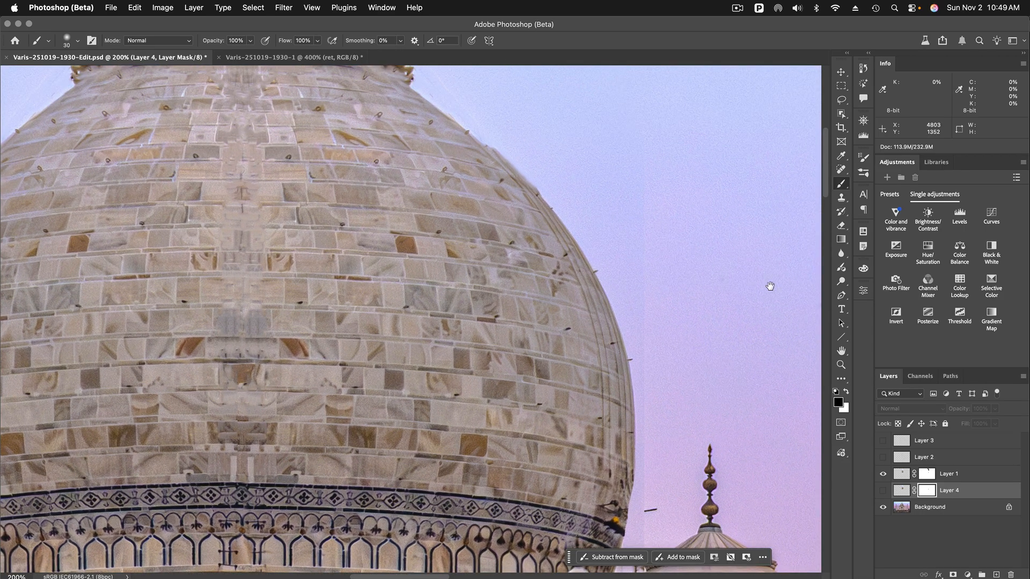
{"action": "left_click", "coordinate": [882, 459]}
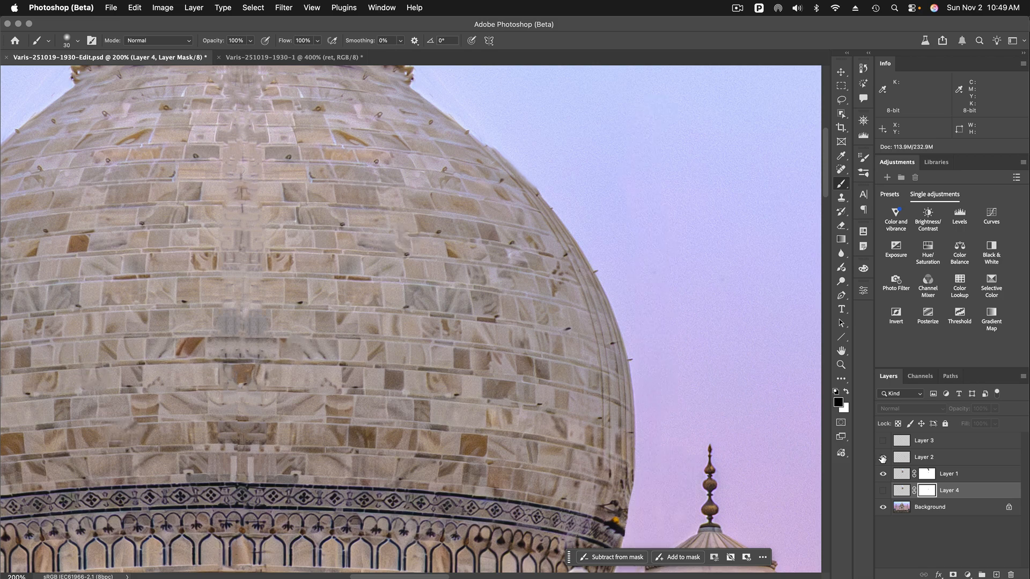
{"action": "left_click", "coordinate": [883, 441]}
Step: Examine the retouched spire, cone and upper dome at 200%, finishing with the whole photo fitted in view
{"action": "scroll", "coordinate": [639, 246], "scroll_direction": "up", "scroll_amount": 10}
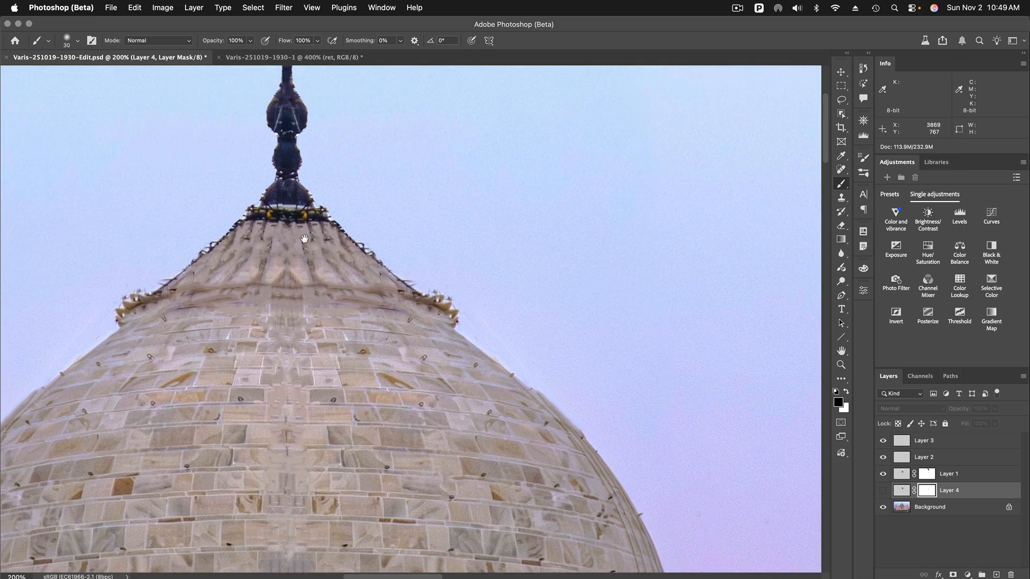
{"action": "scroll", "coordinate": [304, 239], "scroll_direction": "up", "scroll_amount": 5}
{"action": "scroll", "coordinate": [344, 193], "scroll_direction": "up", "scroll_amount": 8}
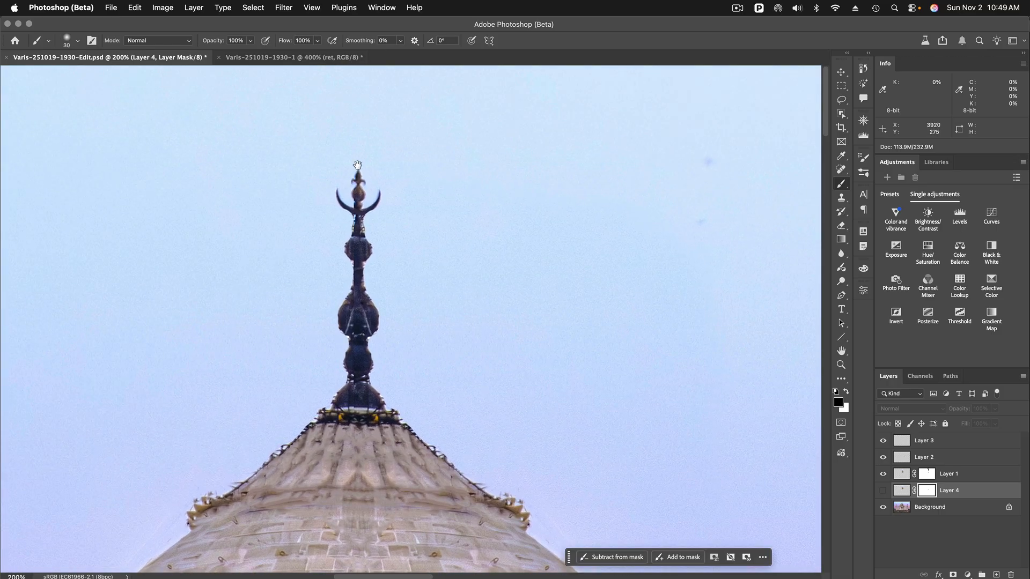
{"action": "scroll", "coordinate": [375, 241], "scroll_direction": "down", "scroll_amount": 5}
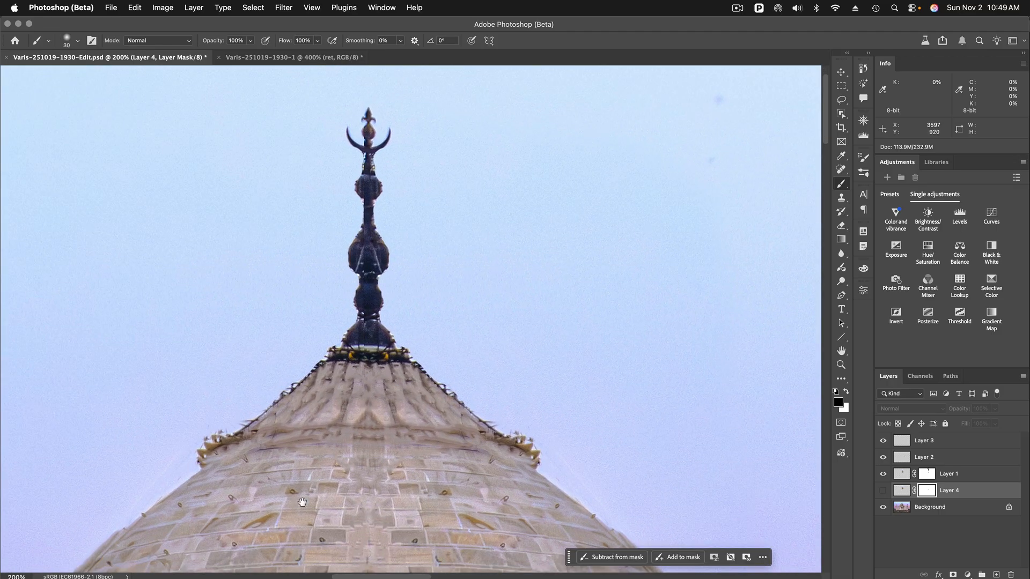
{"action": "left_click_drag", "start_coordinate": [361, 510], "coordinate": [376, 317]}
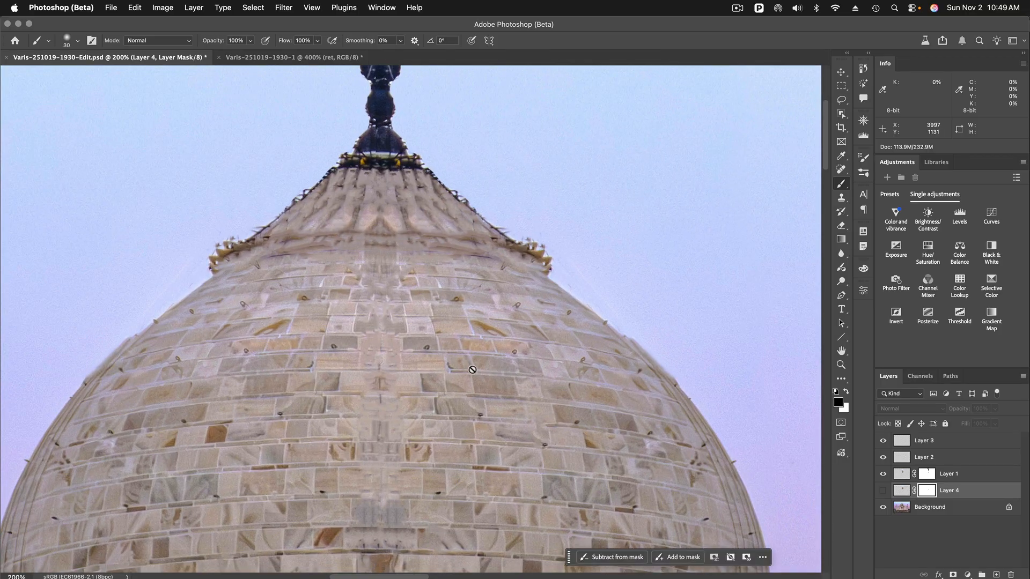
{"action": "double_click", "coordinate": [842, 351]}
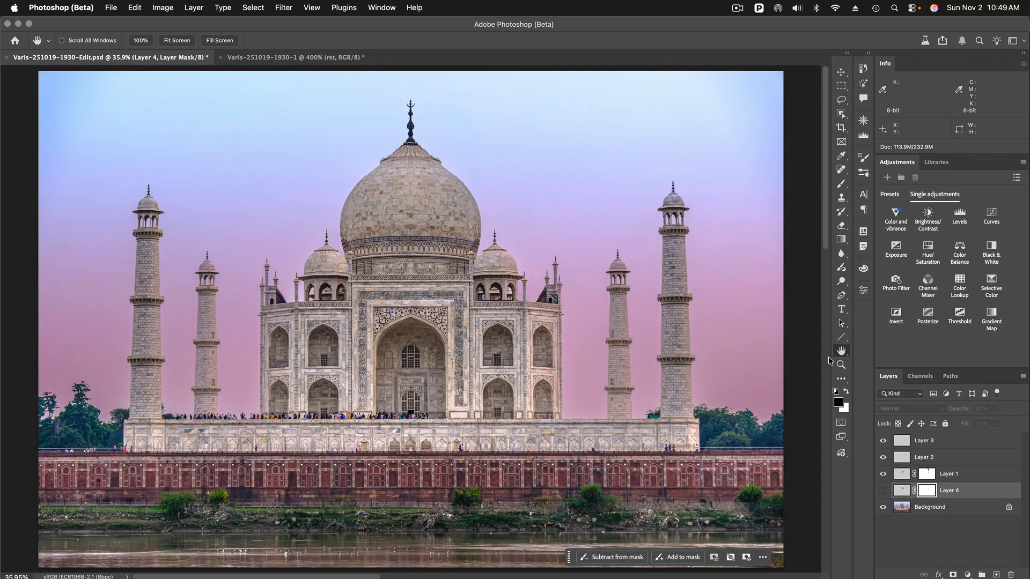